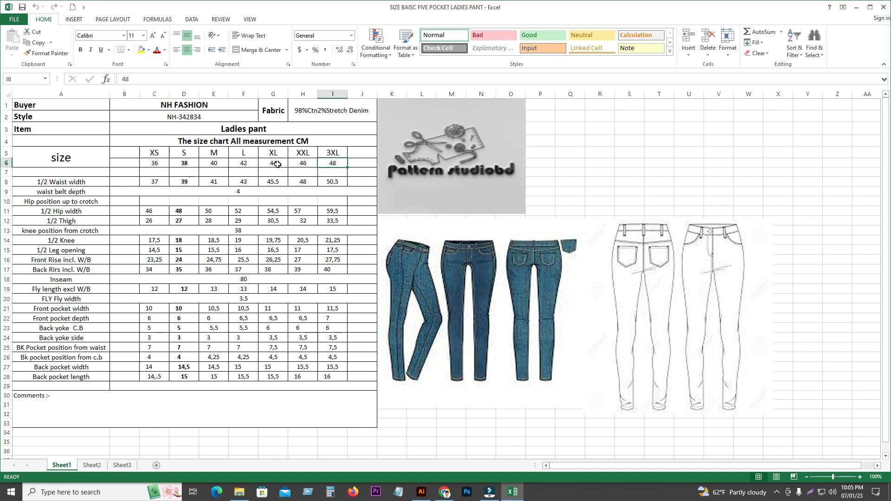
- Examine the size chart's XS to 3XL headings, the 1/2 Waist width row and the jeans photo and technical sketch
{"action": "left_click", "coordinate": [160, 152]}
{"action": "left_click", "coordinate": [333, 153]}
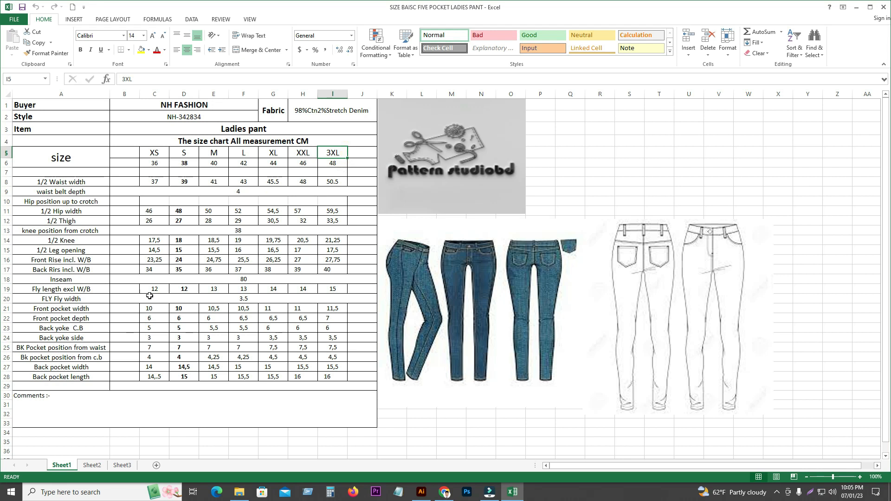
{"action": "left_click", "coordinate": [57, 182]}
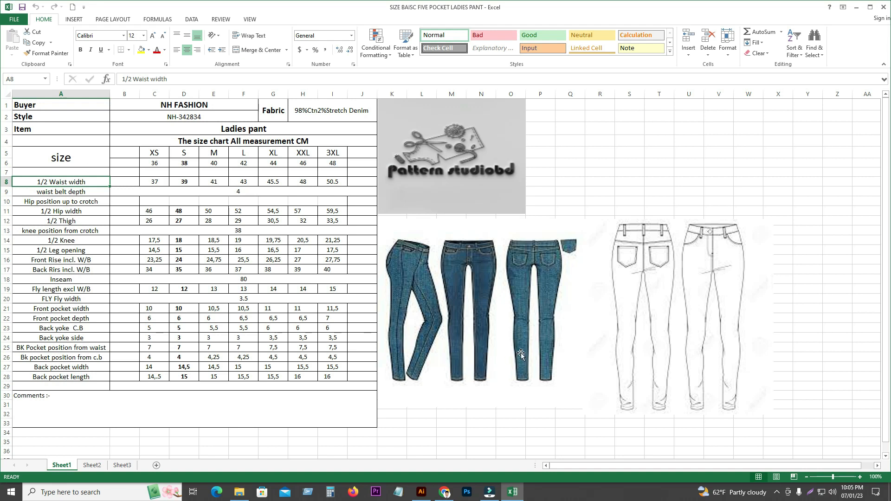
{"action": "left_click", "coordinate": [535, 288]}
{"action": "left_click", "coordinate": [649, 284]}
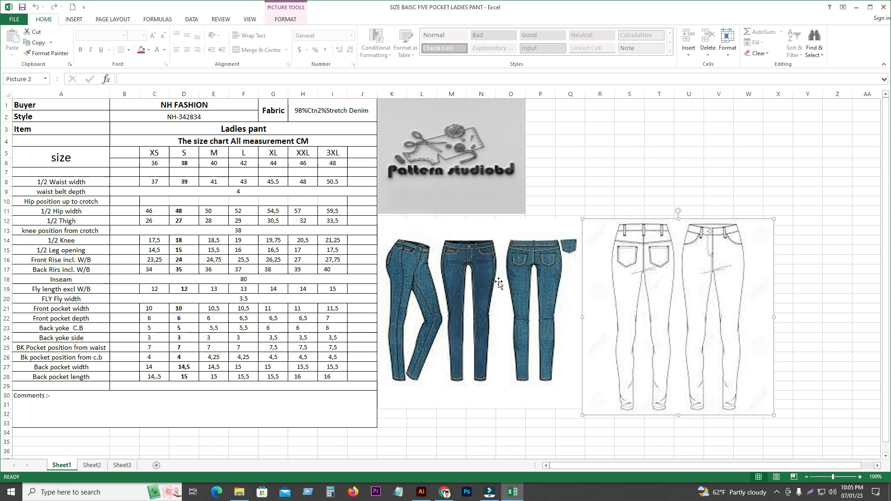
{"action": "left_click", "coordinate": [571, 278]}
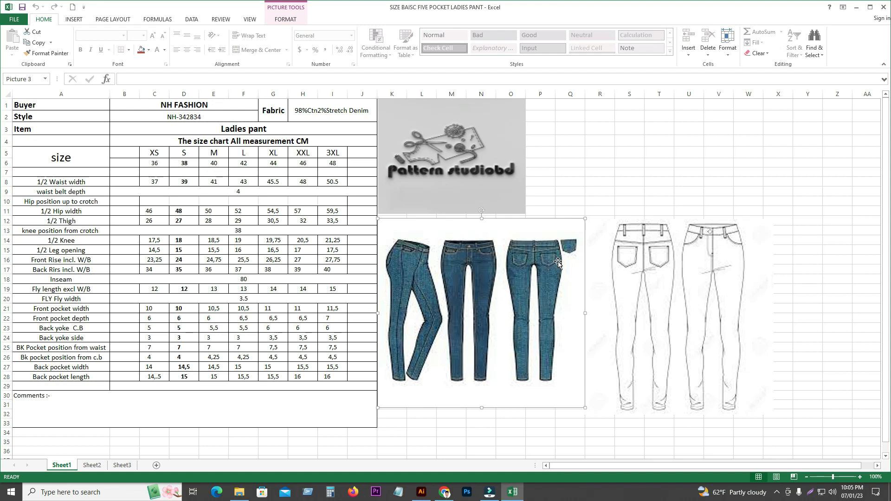
{"action": "left_click", "coordinate": [659, 254]}
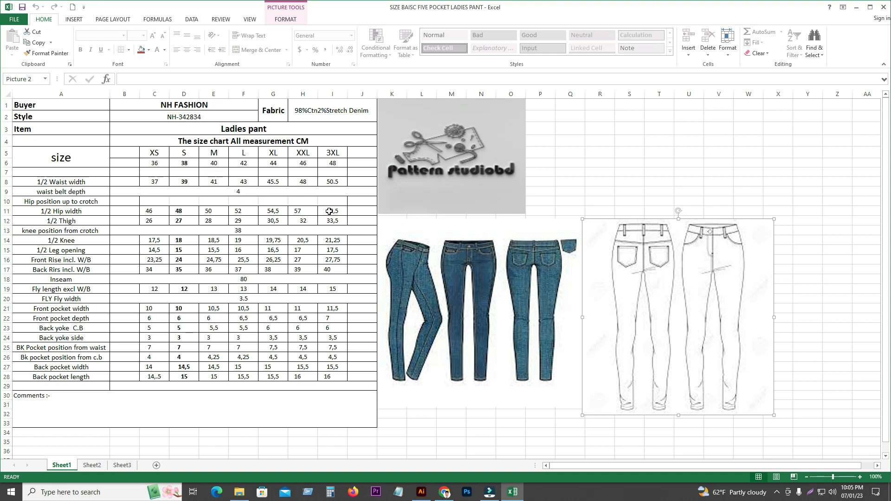
- Review the size headings from XS to 3XL and the numeric sizes beneath them in the size chart
{"action": "left_click", "coordinate": [158, 164]}
{"action": "key", "text": "ctrl+Right"}
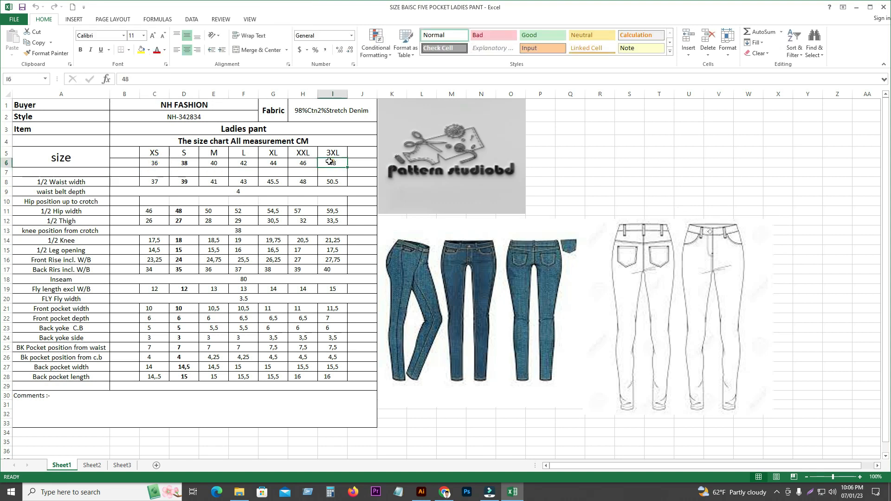
{"action": "left_click", "coordinate": [154, 166]}
{"action": "left_click", "coordinate": [157, 150]}
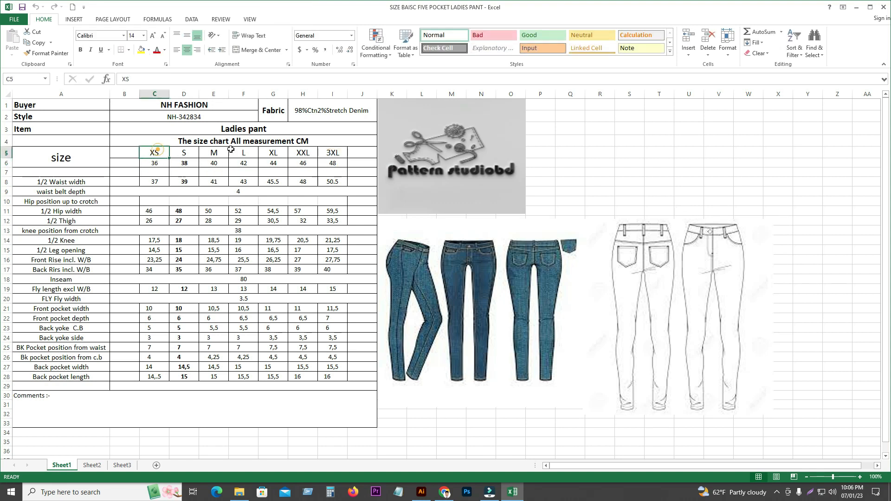
{"action": "left_click", "coordinate": [326, 152]}
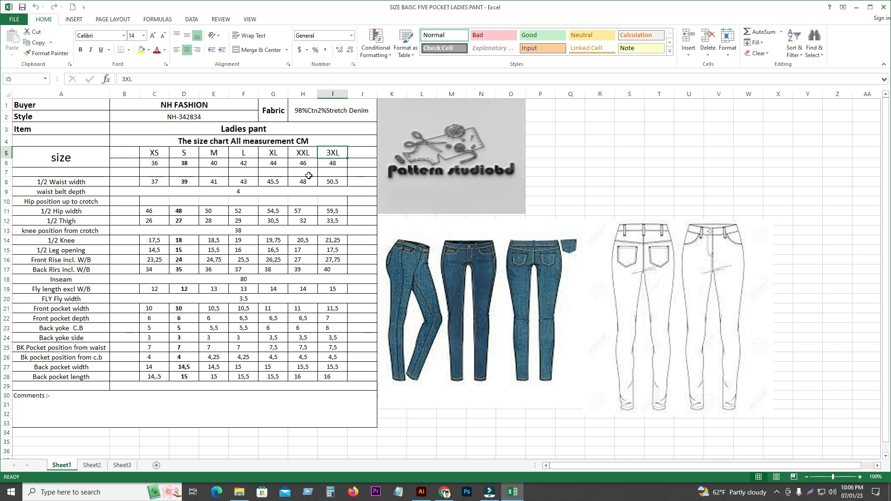
{"action": "left_click", "coordinate": [158, 153]}
{"action": "left_click", "coordinate": [184, 153]}
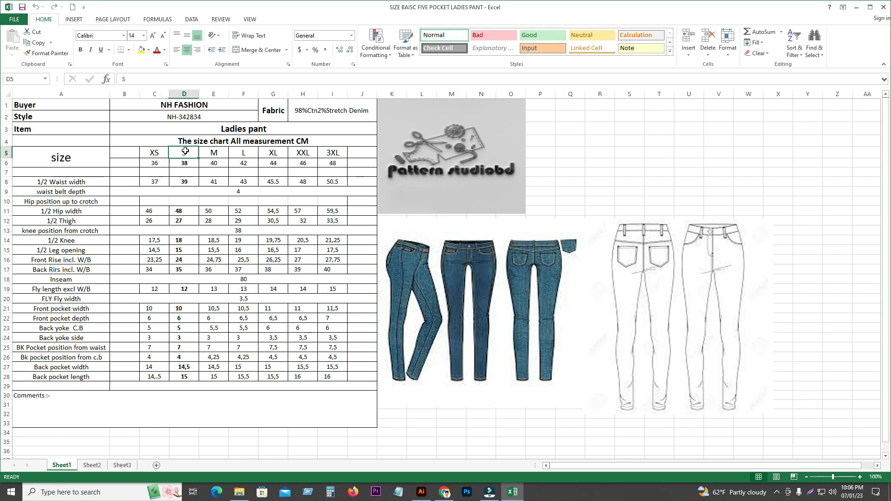
{"action": "left_click", "coordinate": [235, 154]}
{"action": "left_click", "coordinate": [857, 7]}
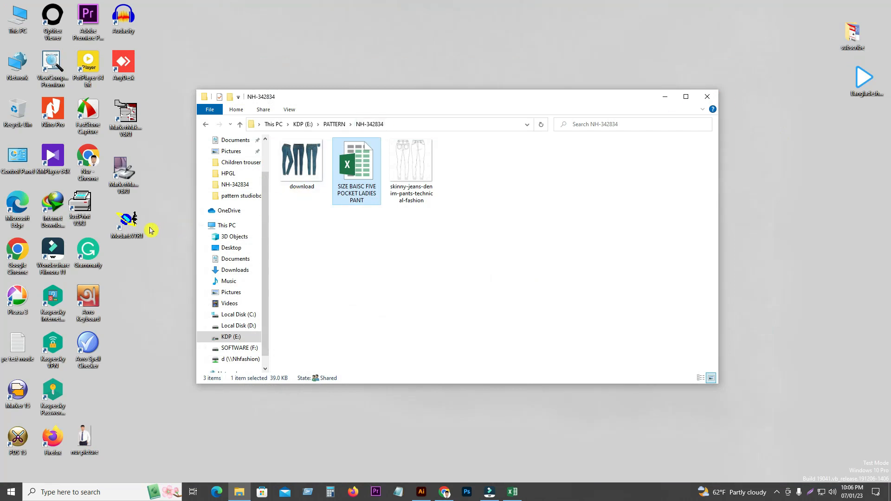
{"action": "double_click", "coordinate": [130, 226]}
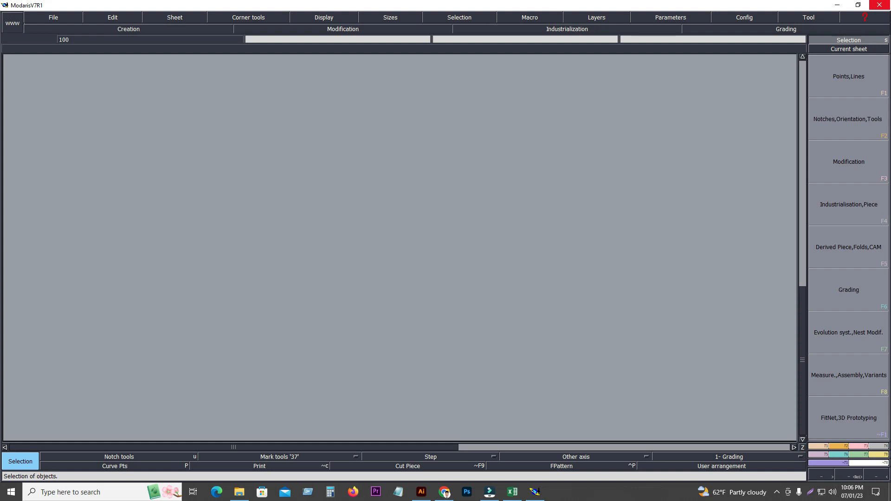
{"action": "left_click", "coordinate": [885, 7]}
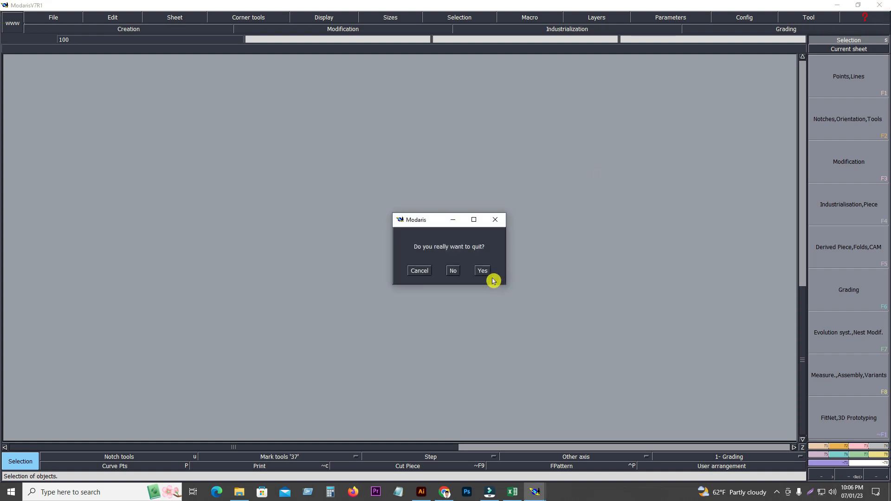
{"action": "left_click", "coordinate": [482, 271]}
{"action": "left_click", "coordinate": [512, 492]}
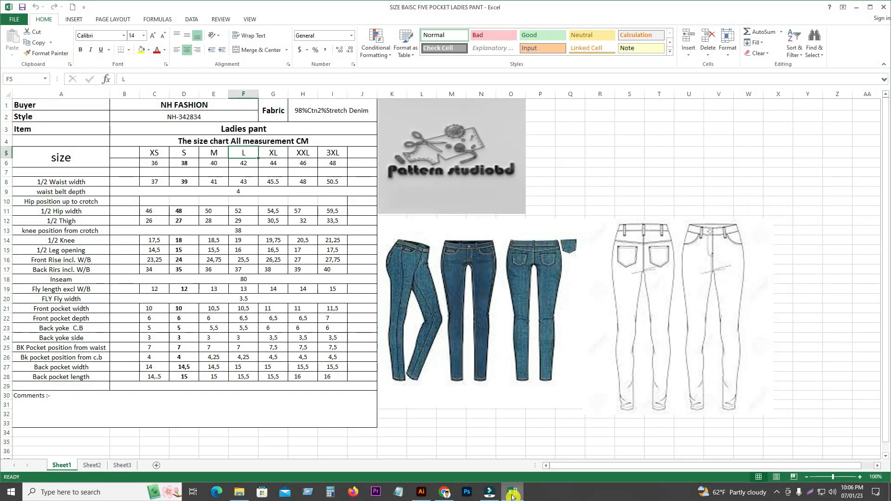
{"action": "left_click", "coordinate": [512, 492]}
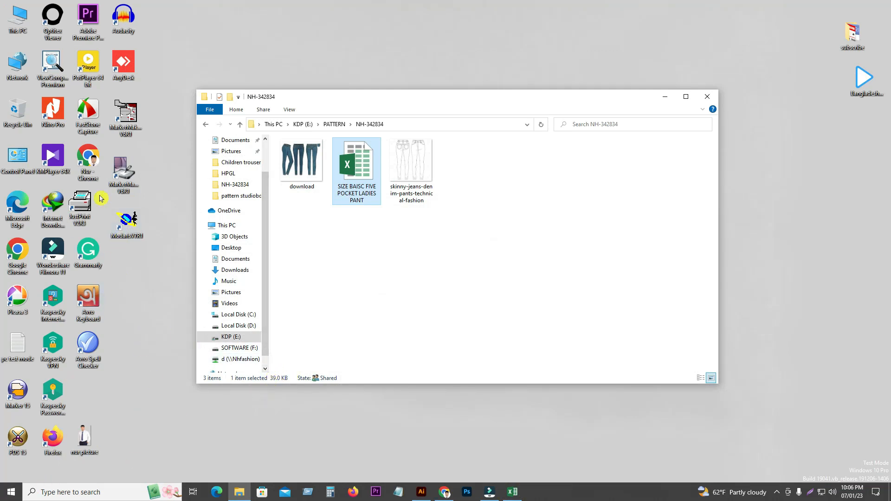
- Look through the list of installed programs on the computer, including the Lectra and Optitex folders
{"action": "left_click", "coordinate": [11, 495]}
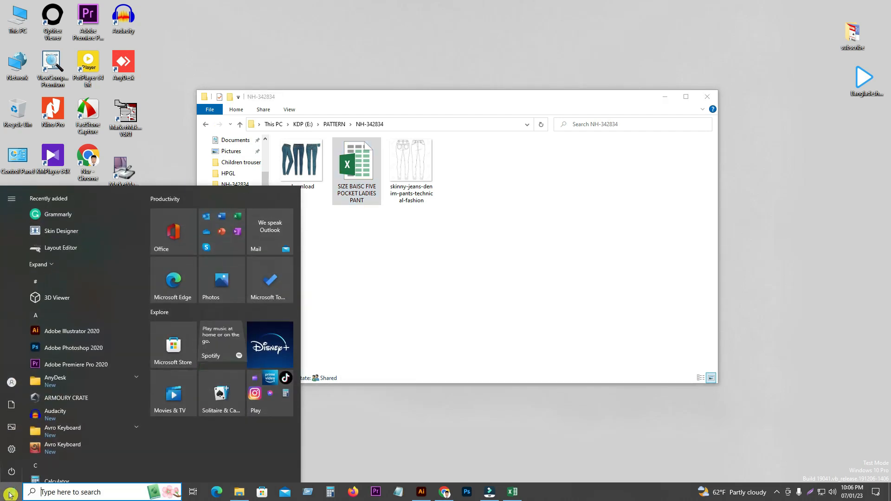
{"action": "scroll", "coordinate": [73, 312], "scroll_direction": "down", "scroll_amount": 3}
{"action": "scroll", "coordinate": [72, 312], "scroll_direction": "down", "scroll_amount": 5}
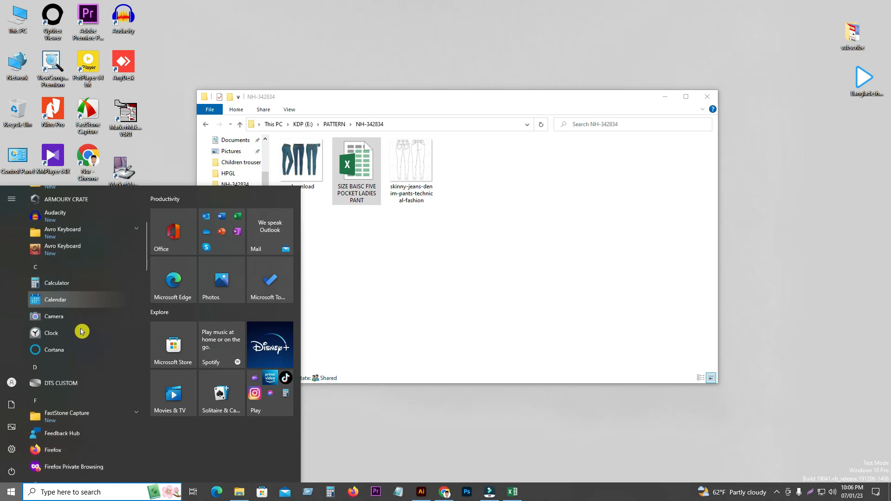
{"action": "scroll", "coordinate": [98, 316], "scroll_direction": "down", "scroll_amount": 6}
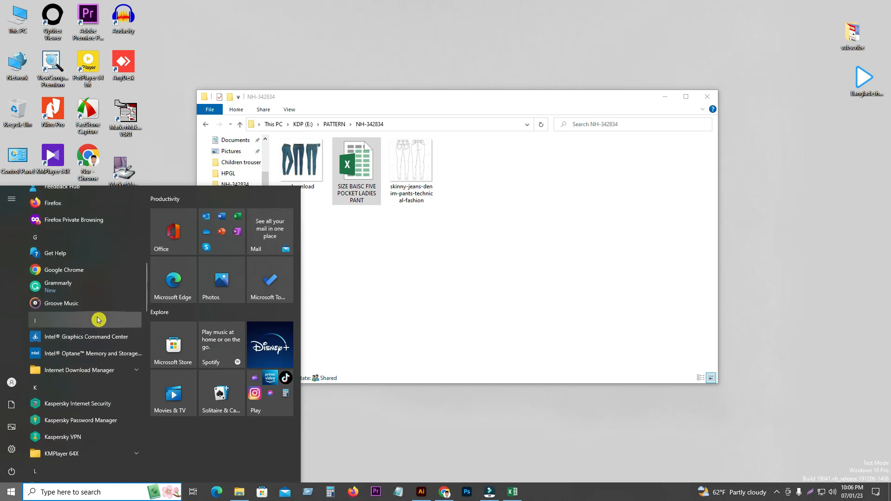
{"action": "scroll", "coordinate": [99, 323], "scroll_direction": "down", "scroll_amount": 1}
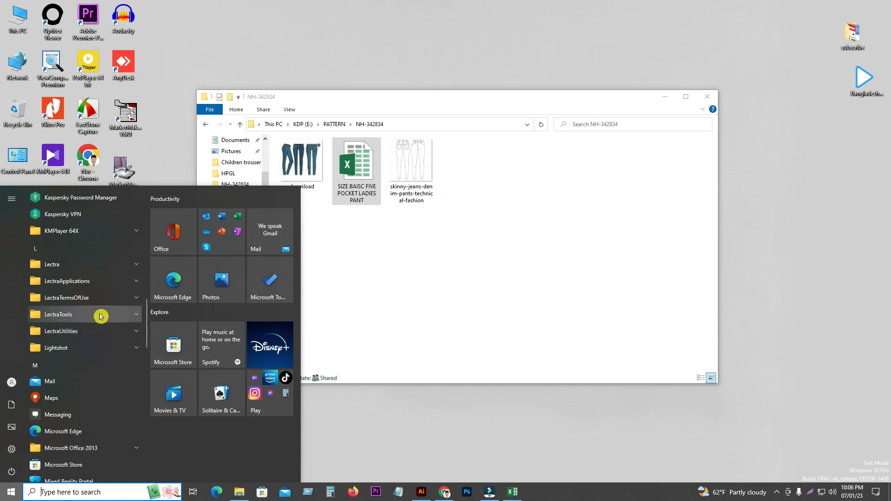
{"action": "scroll", "coordinate": [100, 327], "scroll_direction": "down", "scroll_amount": 3}
{"action": "scroll", "coordinate": [97, 332], "scroll_direction": "down", "scroll_amount": 2}
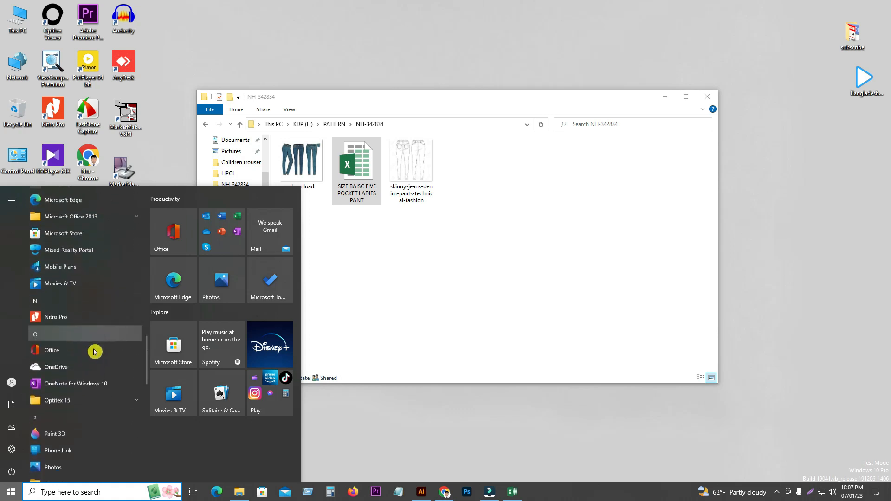
{"action": "scroll", "coordinate": [92, 359], "scroll_direction": "down", "scroll_amount": 9}
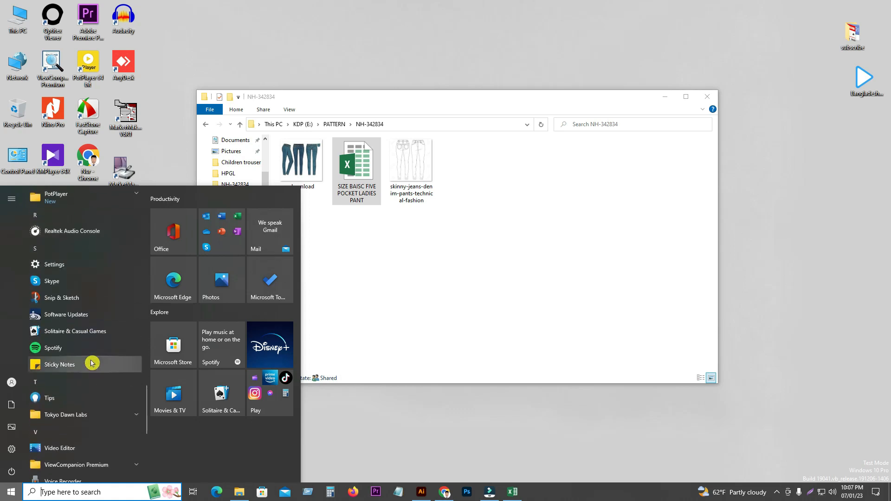
{"action": "scroll", "coordinate": [91, 363], "scroll_direction": "up", "scroll_amount": 9}
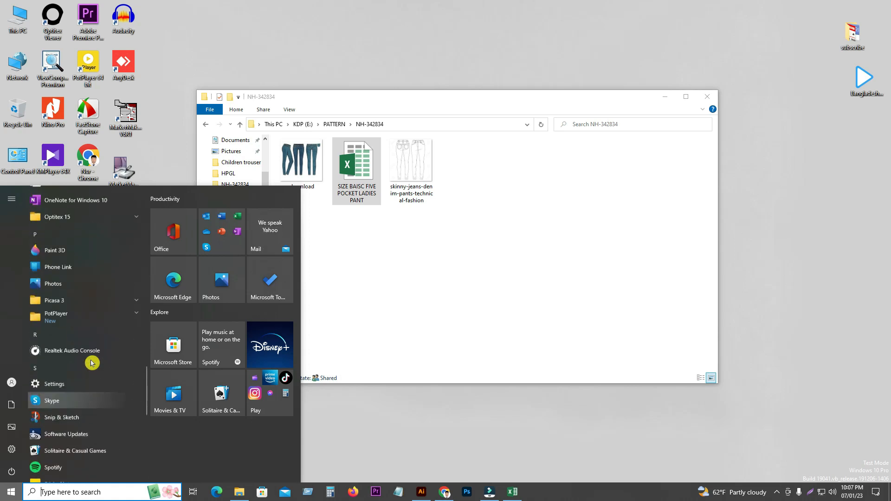
{"action": "scroll", "coordinate": [92, 360], "scroll_direction": "up", "scroll_amount": 6}
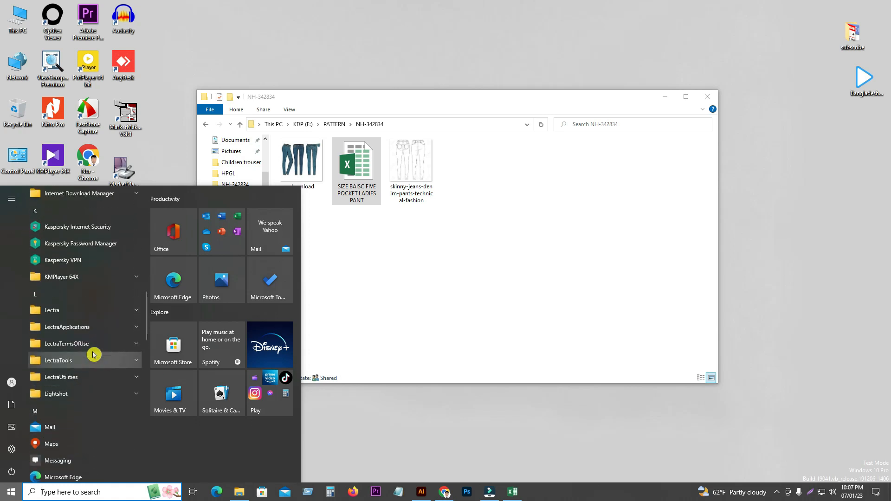
{"action": "scroll", "coordinate": [93, 355], "scroll_direction": "up", "scroll_amount": 5}
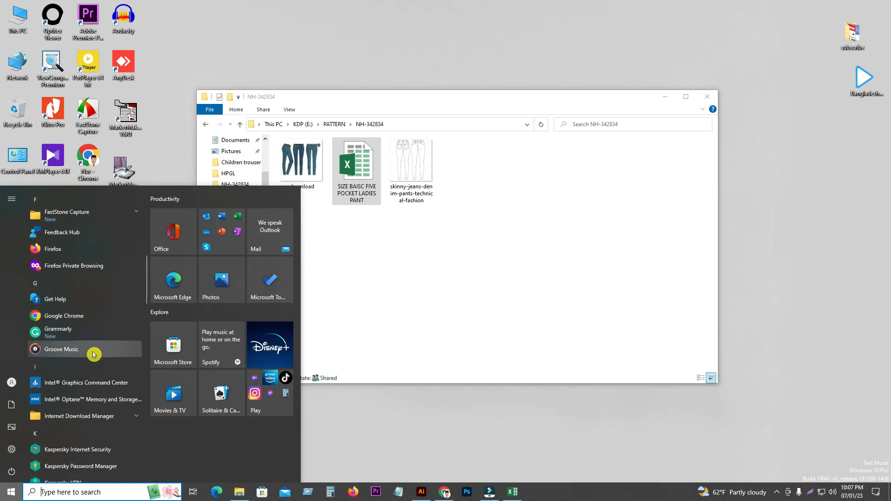
{"action": "scroll", "coordinate": [94, 355], "scroll_direction": "up", "scroll_amount": 5}
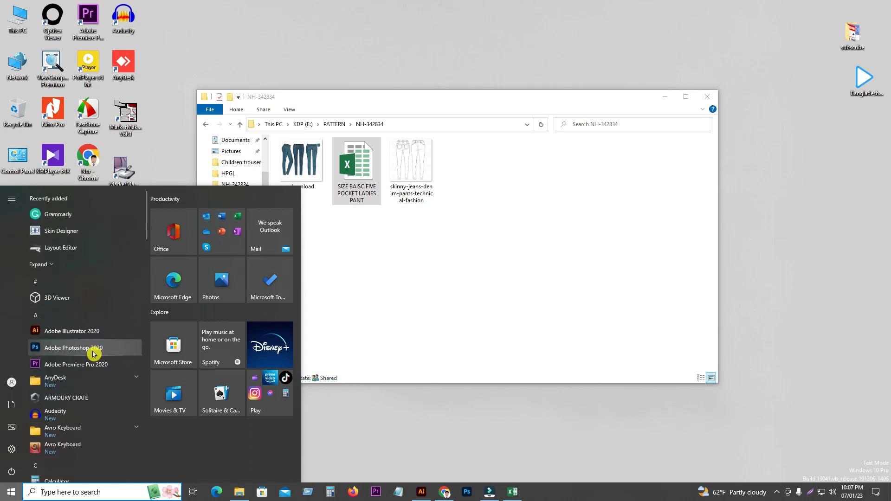
- Open a blank Notepad document from the Windows Accessories and move its window below the files in the NH-342834 folder
{"action": "scroll", "coordinate": [81, 367], "scroll_direction": "down", "scroll_amount": 3}
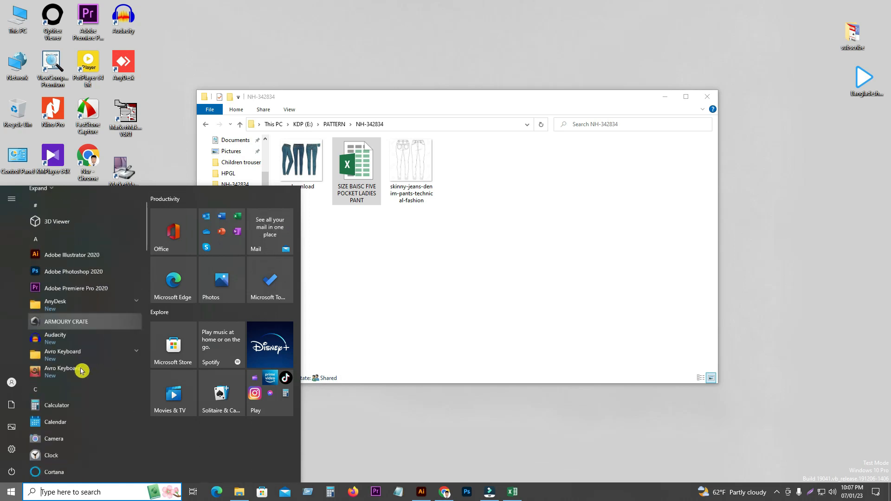
{"action": "scroll", "coordinate": [87, 311], "scroll_direction": "down", "scroll_amount": 3}
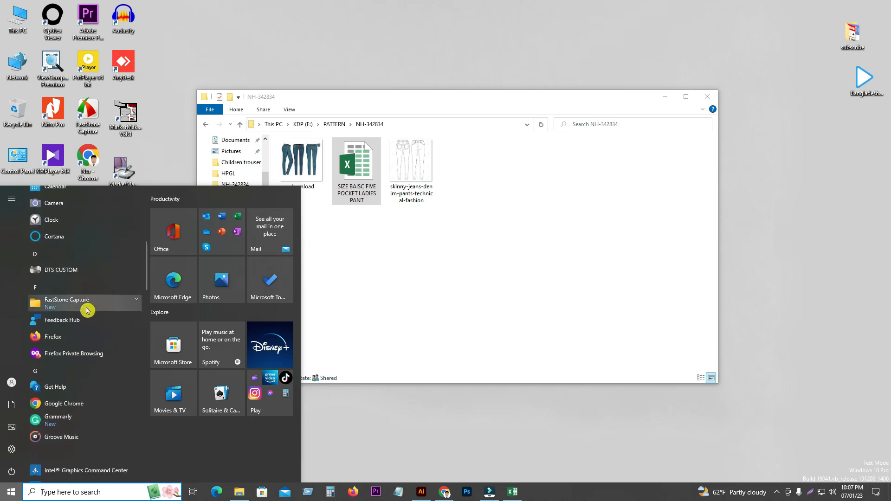
{"action": "scroll", "coordinate": [87, 310], "scroll_direction": "down", "scroll_amount": 5}
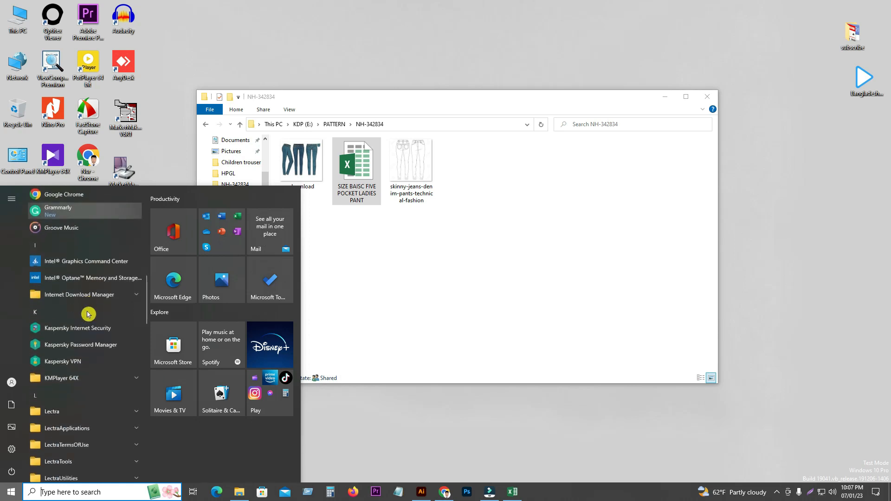
{"action": "scroll", "coordinate": [88, 315], "scroll_direction": "down", "scroll_amount": 4}
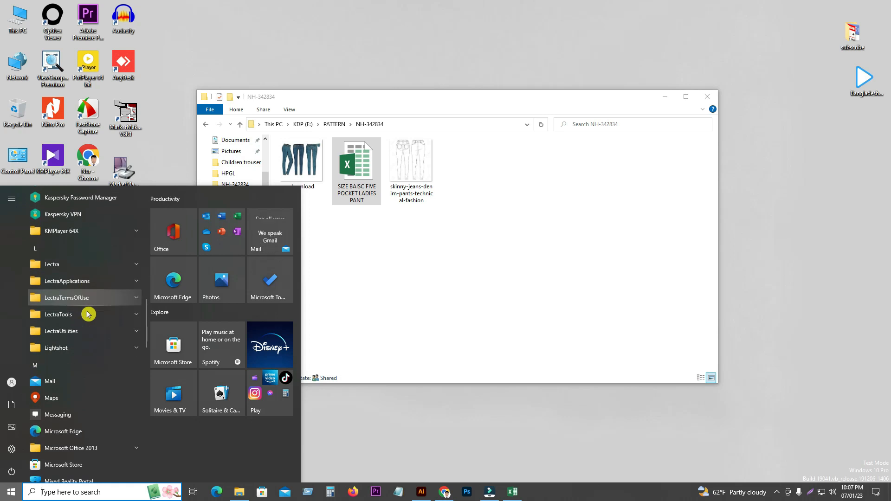
{"action": "scroll", "coordinate": [88, 314], "scroll_direction": "down", "scroll_amount": 3}
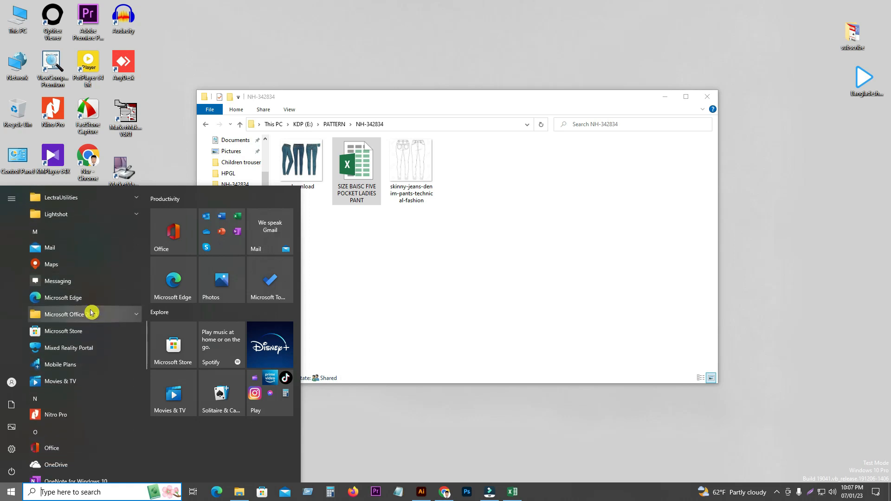
{"action": "scroll", "coordinate": [101, 348], "scroll_direction": "down", "scroll_amount": 3}
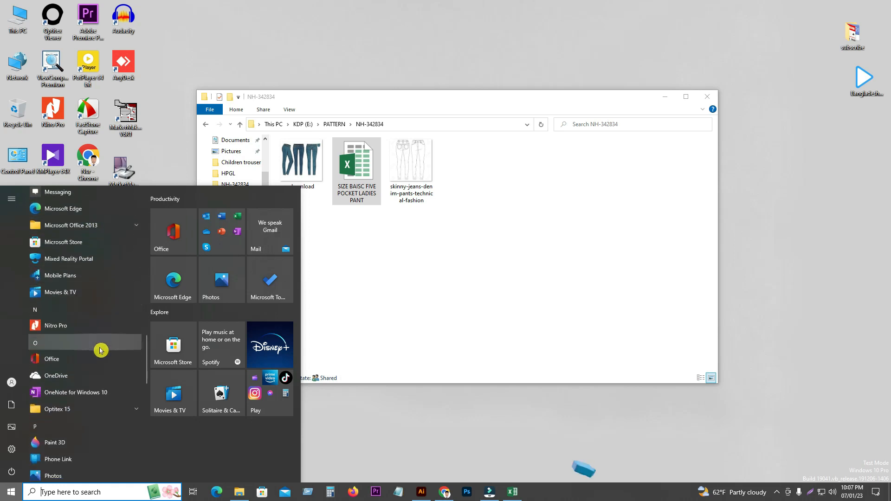
{"action": "scroll", "coordinate": [81, 359], "scroll_direction": "down", "scroll_amount": 3}
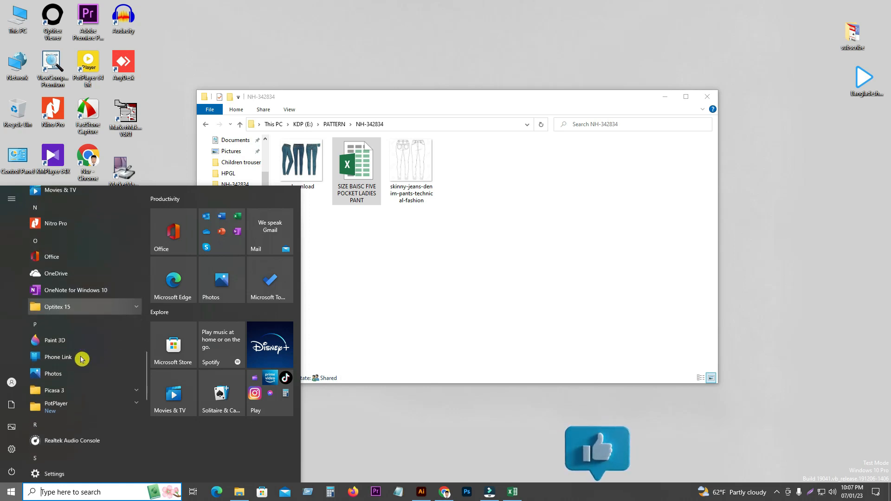
{"action": "scroll", "coordinate": [81, 359], "scroll_direction": "down", "scroll_amount": 3}
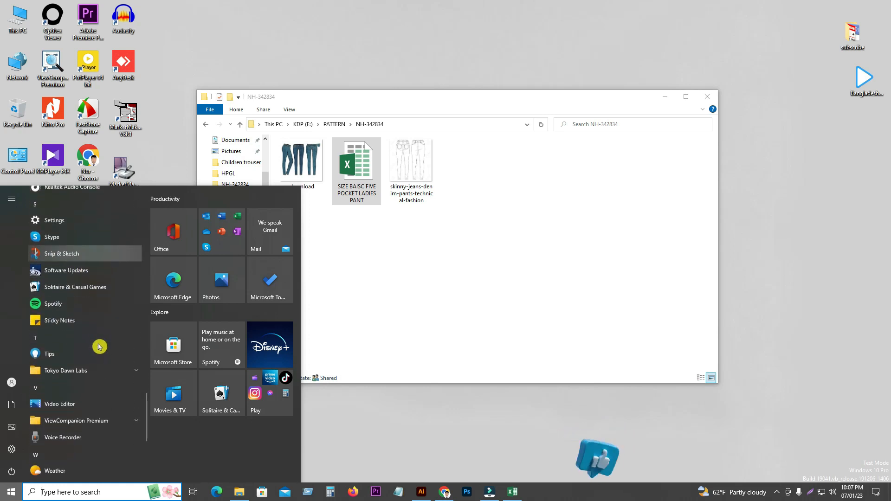
{"action": "scroll", "coordinate": [97, 287], "scroll_direction": "down", "scroll_amount": 3}
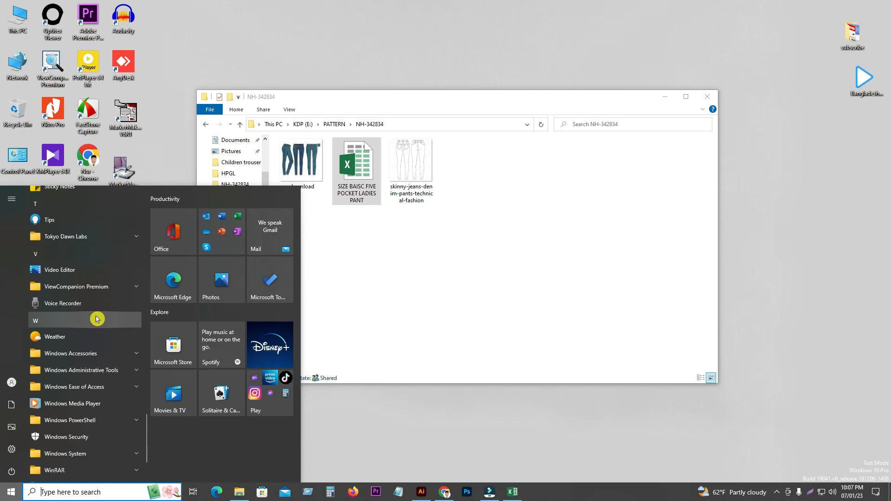
{"action": "scroll", "coordinate": [100, 288], "scroll_direction": "down", "scroll_amount": 1}
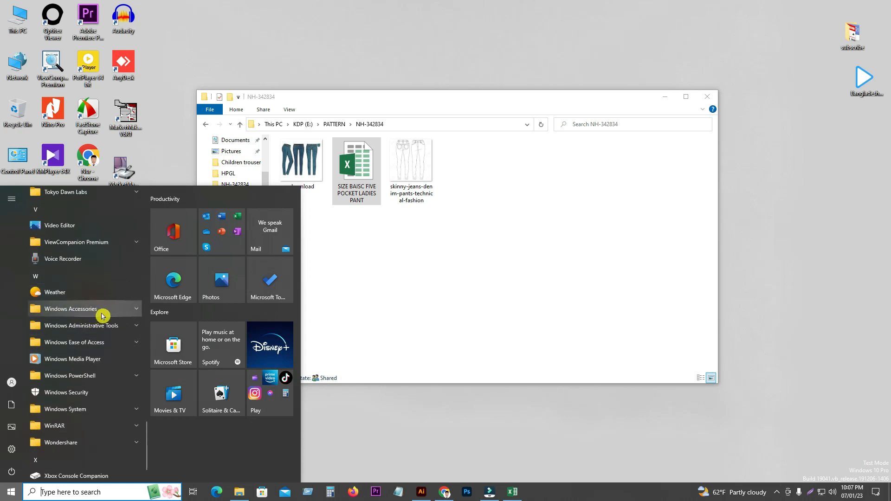
{"action": "left_click", "coordinate": [110, 314]}
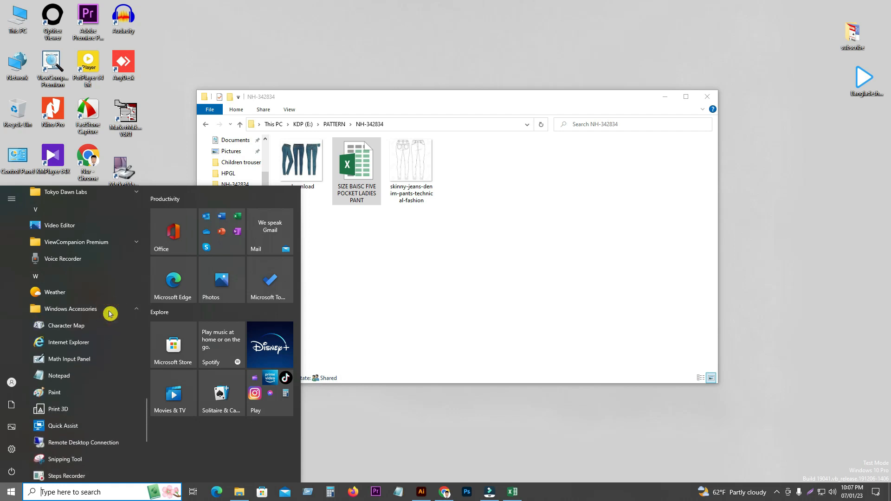
{"action": "scroll", "coordinate": [110, 313], "scroll_direction": "down", "scroll_amount": 1}
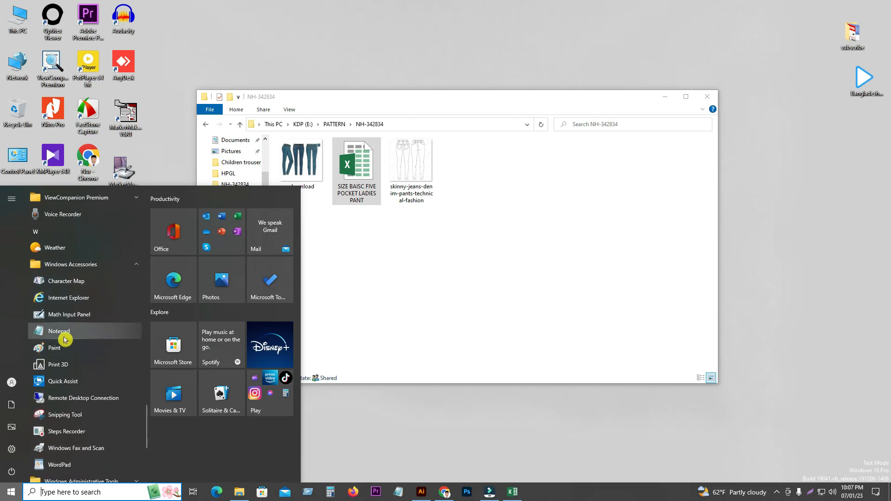
{"action": "left_click", "coordinate": [64, 337]}
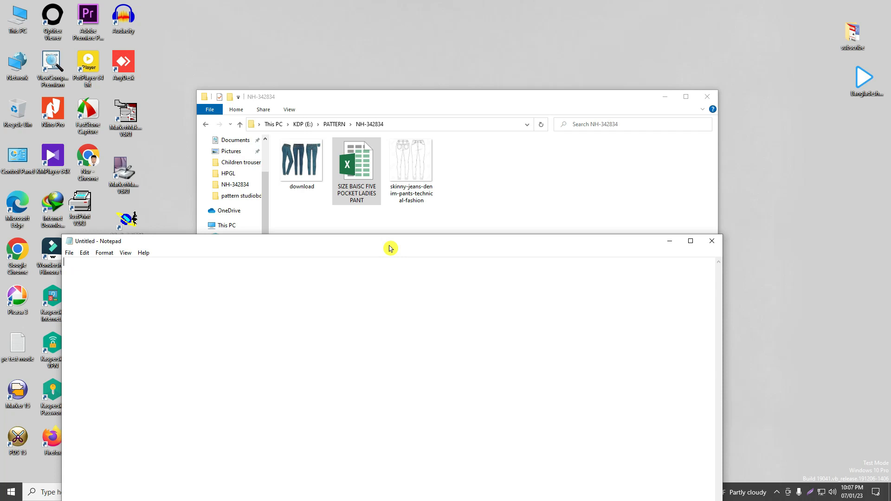
{"action": "left_click_drag", "start_coordinate": [390, 248], "coordinate": [478, 258]}
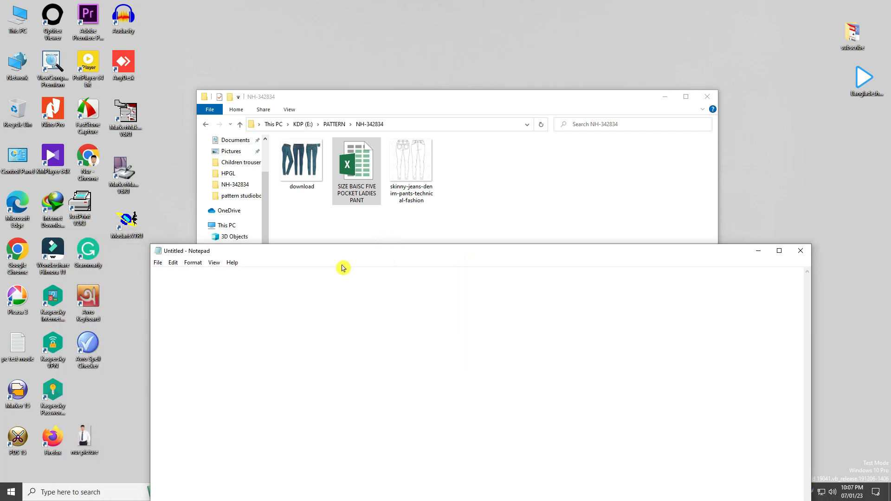
{"action": "left_click_drag", "start_coordinate": [330, 257], "coordinate": [322, 273]}
- Open the SIZE BAISC FIVE POCKET LADIES PANT workbook and go through its letter size headings from XS to 3XL
{"action": "left_click", "coordinate": [354, 201]}
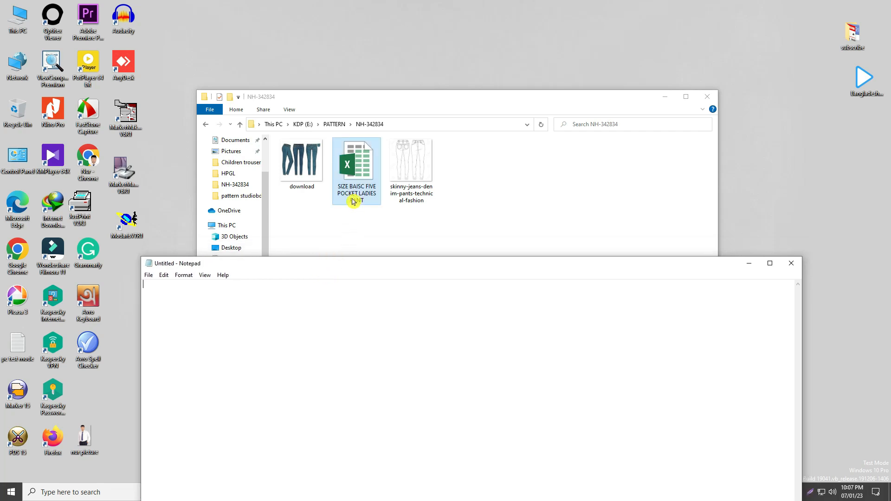
{"action": "double_click", "coordinate": [360, 195]}
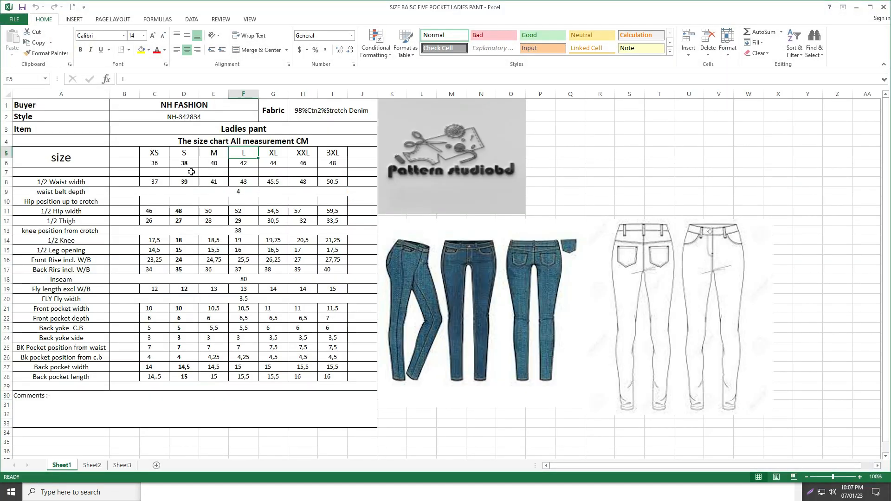
{"action": "left_click", "coordinate": [155, 153]}
{"action": "left_click", "coordinate": [188, 152]}
{"action": "left_click", "coordinate": [214, 151]}
{"action": "left_click", "coordinate": [244, 151]}
{"action": "left_click", "coordinate": [273, 152]}
{"action": "left_click", "coordinate": [303, 152]}
{"action": "left_click", "coordinate": [333, 153]}
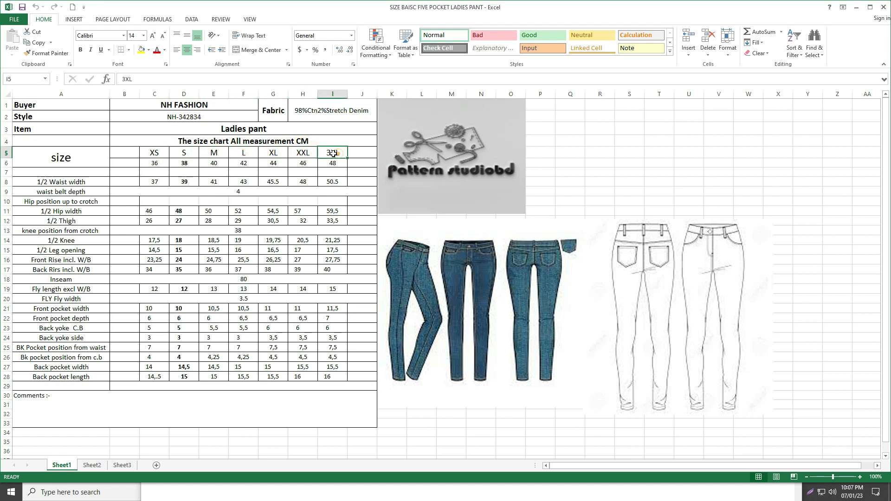
- Review the numeric sizes from 36 to 48 in the row beneath the letter size headings
{"action": "left_click", "coordinate": [156, 164]}
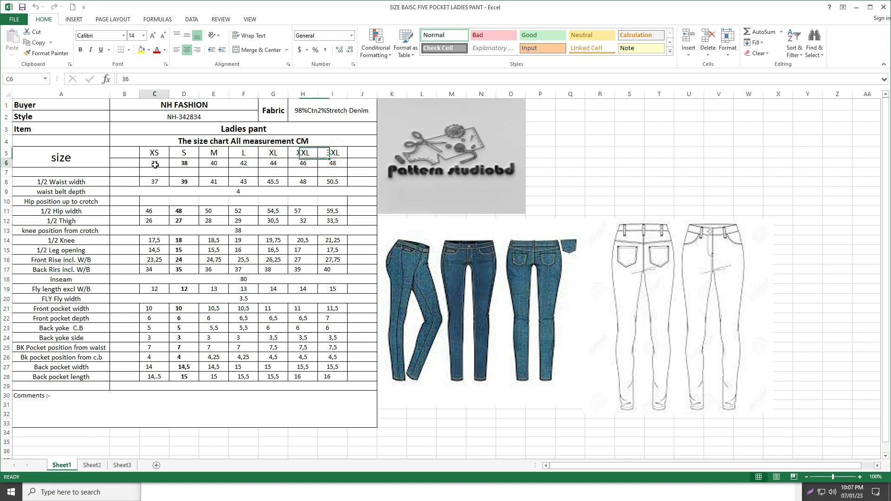
{"action": "left_click", "coordinate": [284, 164]}
{"action": "left_click", "coordinate": [304, 164]}
{"action": "left_click", "coordinate": [333, 164]}
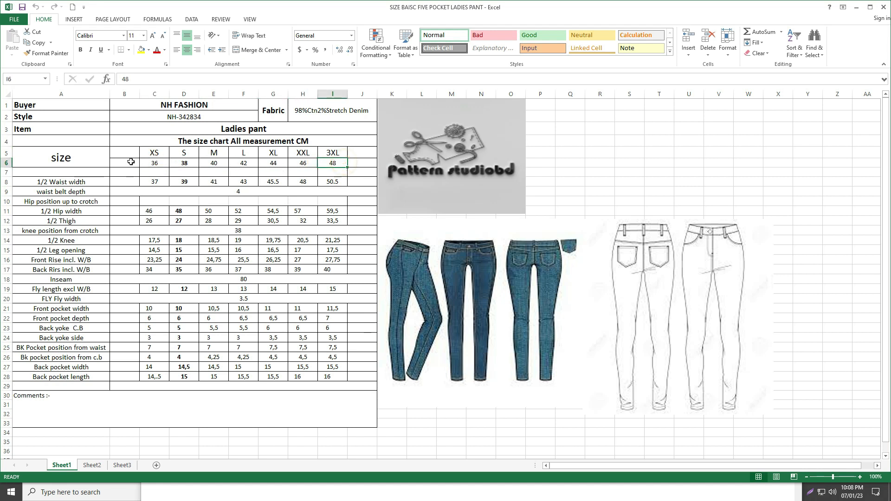
{"action": "left_click", "coordinate": [155, 162]}
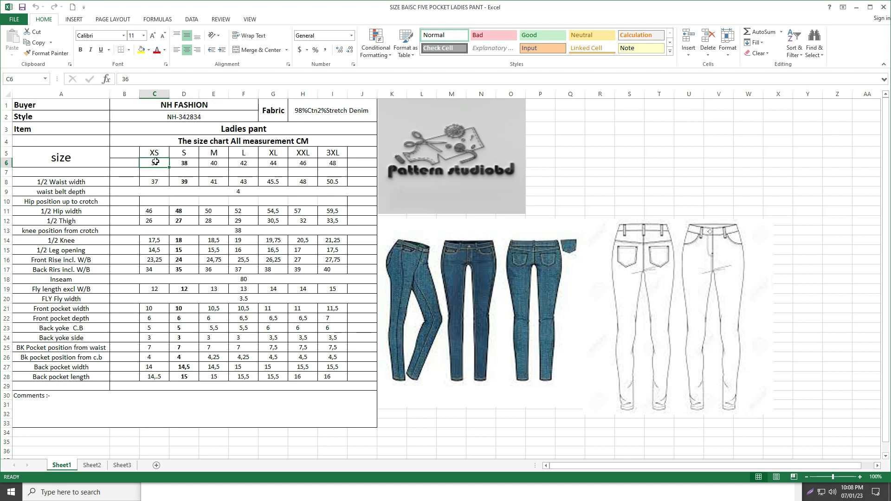
{"action": "left_click", "coordinate": [158, 152]}
{"action": "left_click", "coordinate": [333, 163]}
{"action": "left_click", "coordinate": [159, 163]}
{"action": "left_click", "coordinate": [185, 163]}
{"action": "left_click", "coordinate": [155, 163]}
{"action": "left_click", "coordinate": [273, 163]}
{"action": "left_click", "coordinate": [303, 163]}
{"action": "left_click", "coordinate": [331, 163]}
{"action": "left_click", "coordinate": [153, 163]}
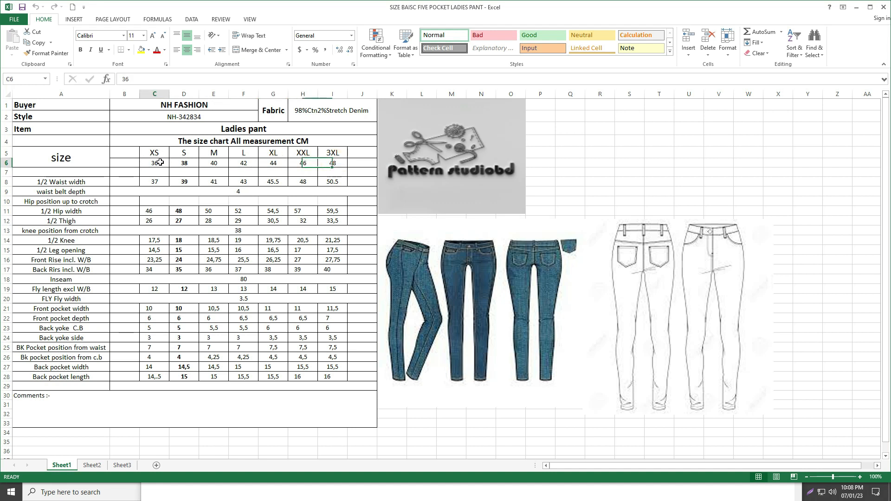
{"action": "left_click", "coordinate": [188, 161]}
{"action": "left_click", "coordinate": [213, 163]}
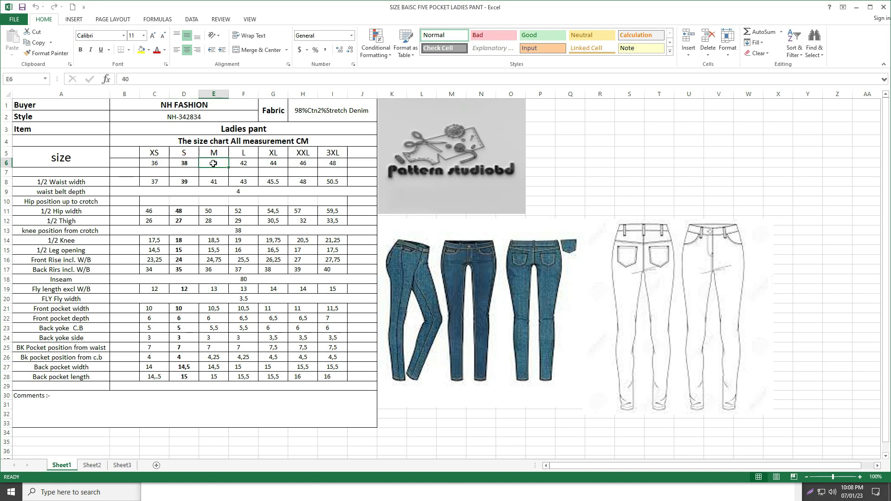
- Compare the XS, S and L letter headings with the numeric size row, checking the XS column's two size labels
{"action": "left_click", "coordinate": [164, 151]}
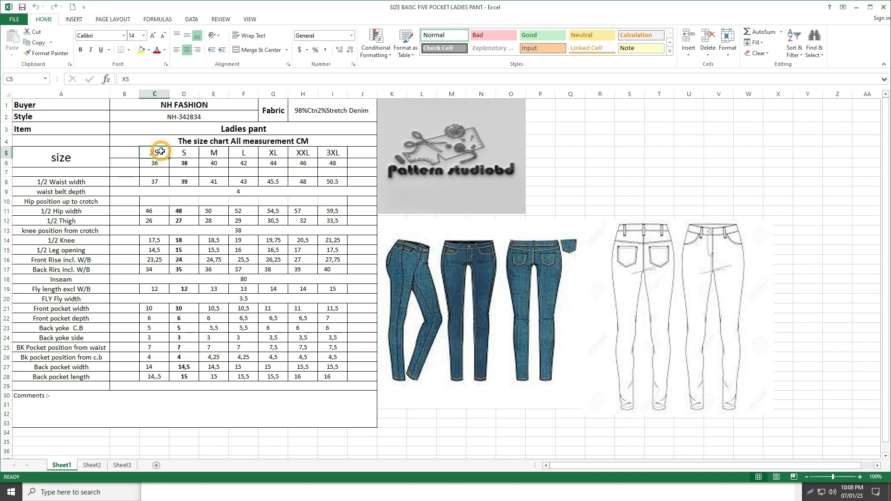
{"action": "left_click", "coordinate": [191, 153]}
{"action": "left_click", "coordinate": [244, 153]}
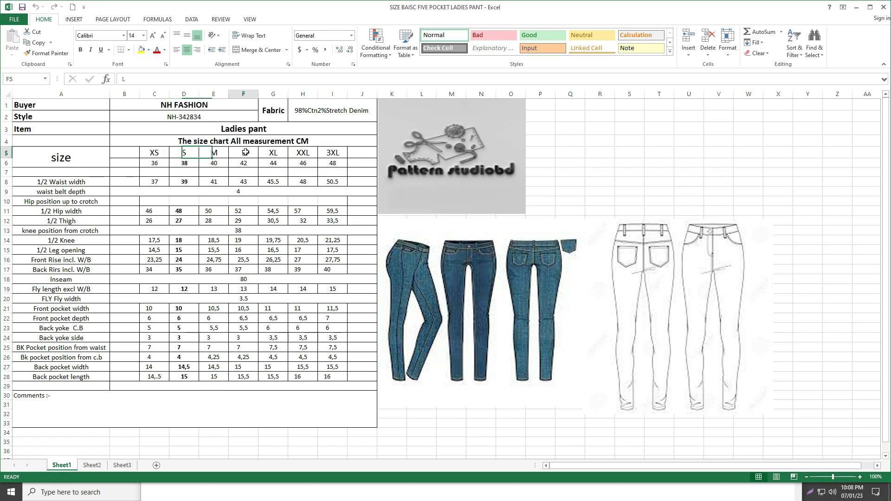
{"action": "left_click", "coordinate": [153, 152]}
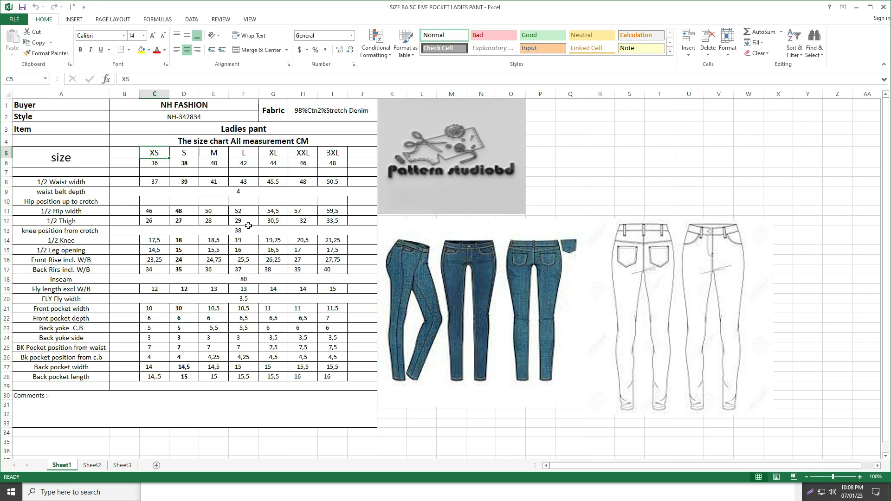
{"action": "left_click", "coordinate": [186, 153]}
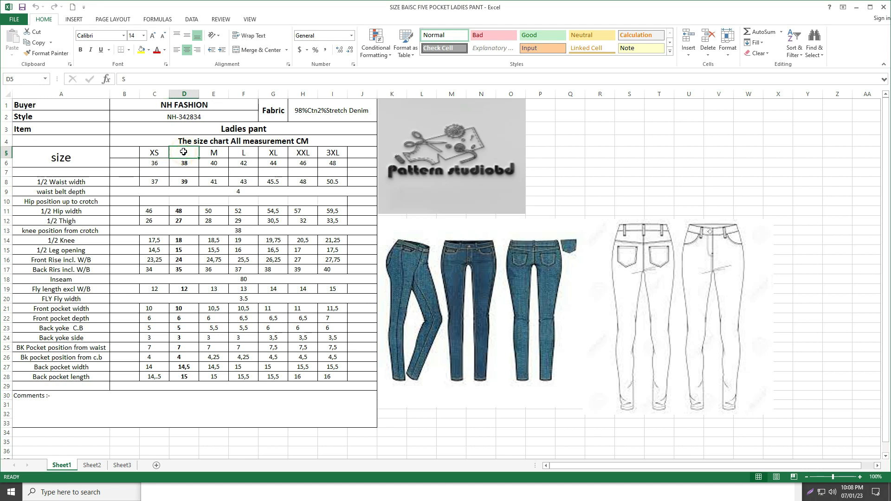
{"action": "left_click", "coordinate": [158, 163]}
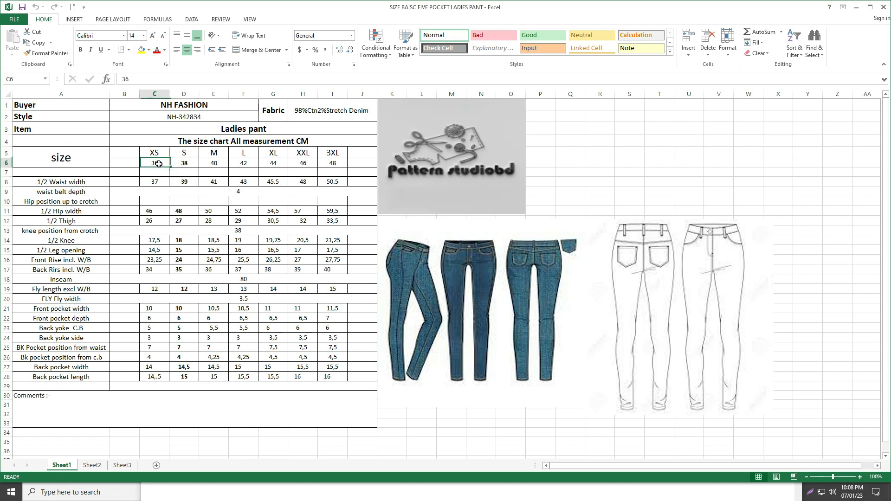
{"action": "left_click", "coordinate": [163, 152]}
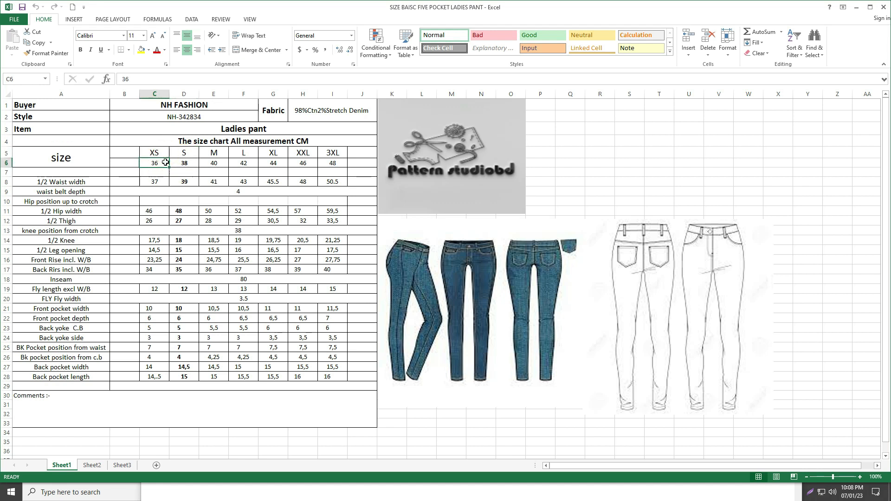
{"action": "key", "text": "ctrl+shift+period"}
{"action": "key", "text": "ctrl+shift+period"}
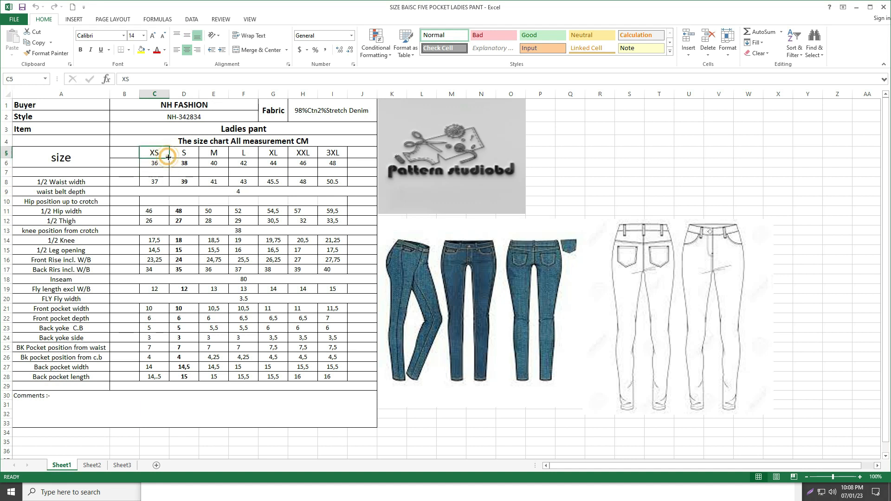
- Minimize the size chart workbook and reposition the blank Notepad window below the files in the NH-342834 folder
{"action": "left_click", "coordinate": [855, 7]}
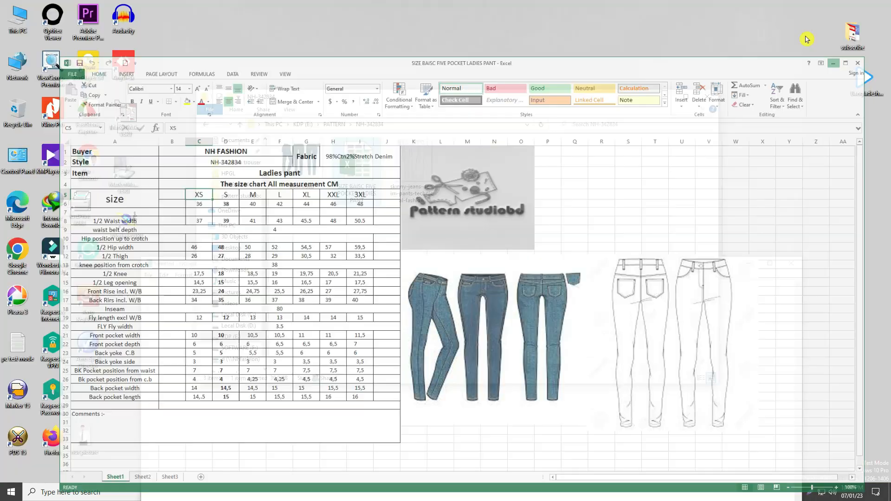
{"action": "left_click", "coordinate": [332, 423]}
{"action": "left_click_drag", "start_coordinate": [353, 265], "coordinate": [390, 154]}
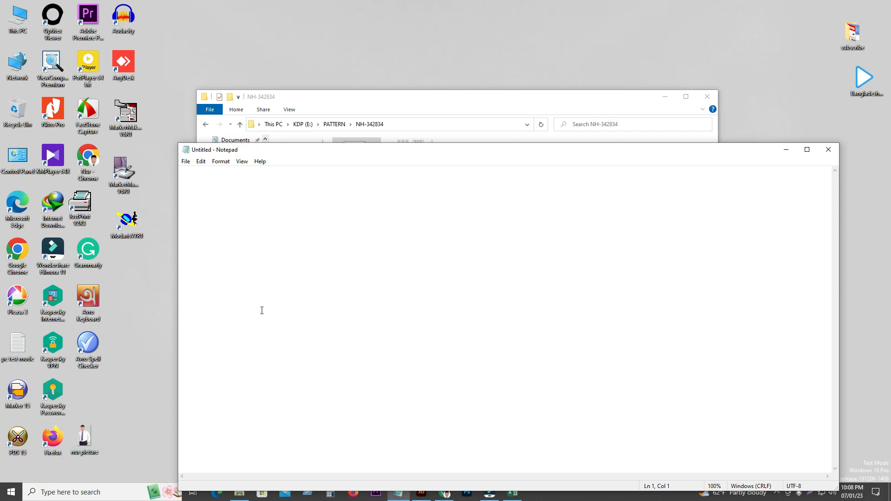
{"action": "left_click_drag", "start_coordinate": [388, 156], "coordinate": [390, 196]}
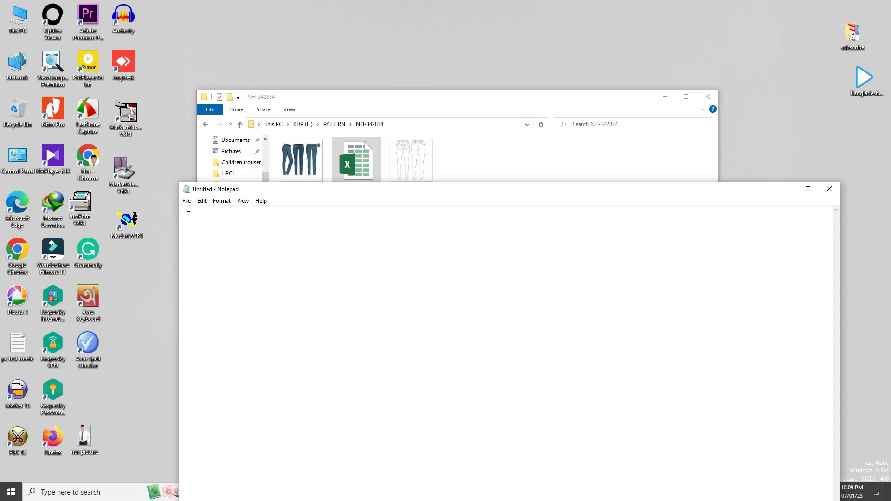
{"action": "left_click_drag", "start_coordinate": [324, 189], "coordinate": [323, 246]}
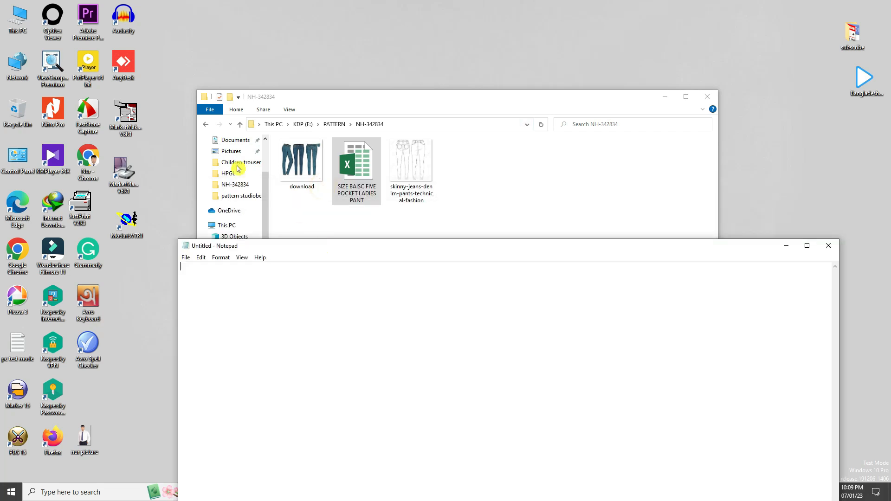
- Return to the PATTERN folder on drive E and create a new folder named SIZE in it
{"action": "left_click", "coordinate": [201, 124]}
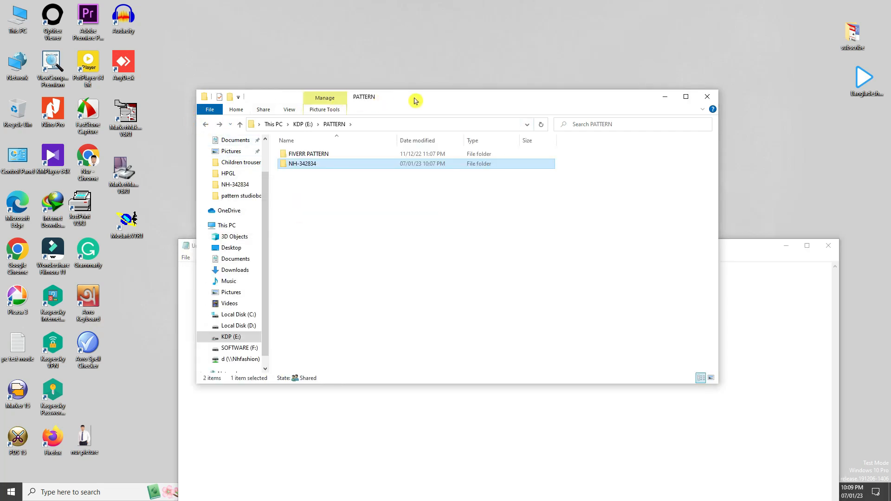
{"action": "left_click_drag", "start_coordinate": [414, 98], "coordinate": [402, 88]}
{"action": "right_click", "coordinate": [284, 181]}
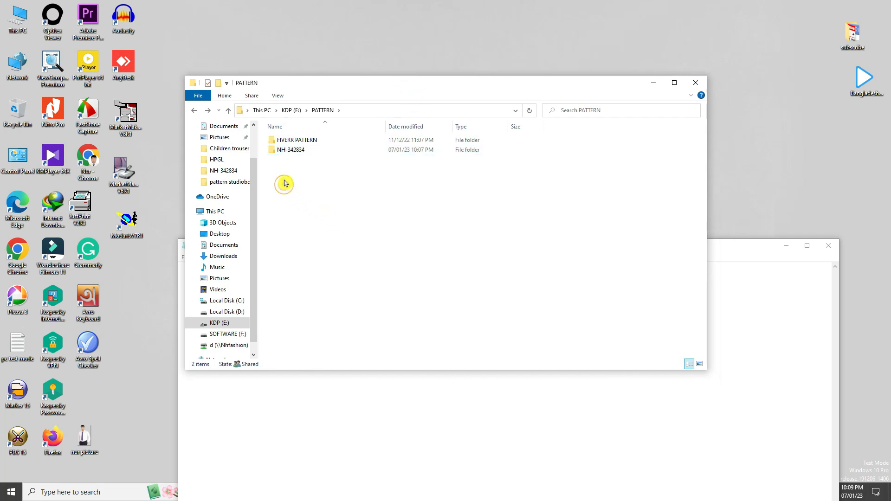
{"action": "mouse_move", "coordinate": [373, 281]}
{"action": "left_click", "coordinate": [420, 282]}
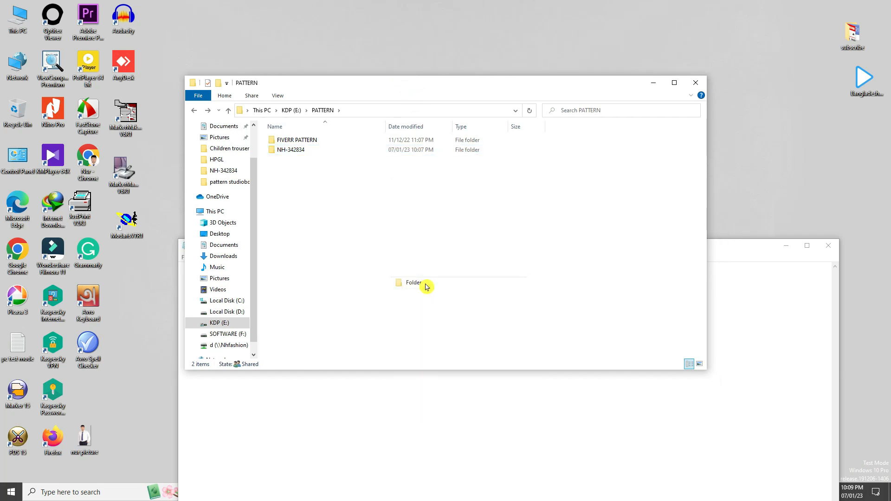
{"action": "type", "text": "size"}
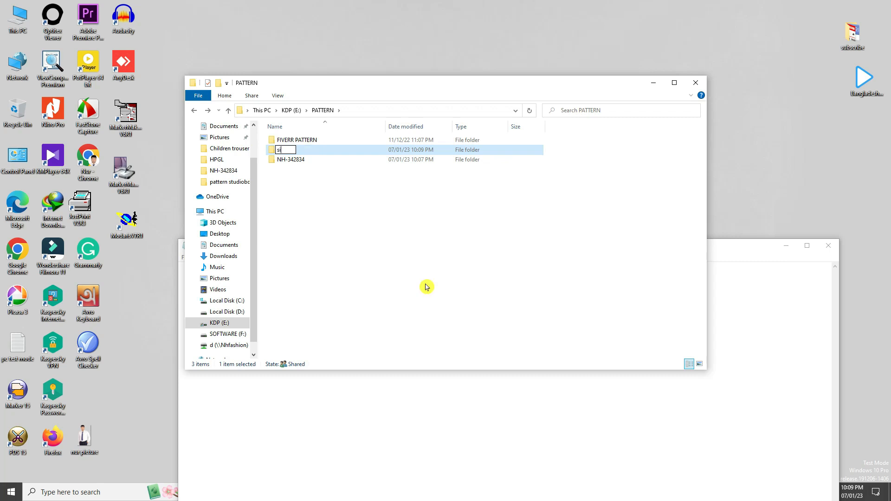
{"action": "key", "text": "BackSpace"}
{"action": "key", "text": "BackSpace"}
{"action": "key", "text": "BackSpace"}
{"action": "type", "text": "SIZE"}
{"action": "left_click", "coordinate": [342, 183]}
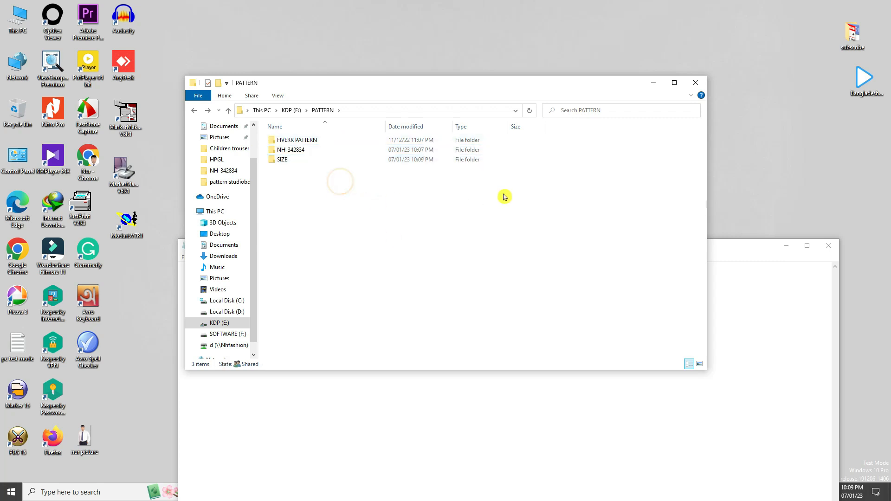
- Open the new SIZE folder to check its contents, and return to the PATTERN folder
{"action": "left_click", "coordinate": [282, 165]}
{"action": "double_click", "coordinate": [282, 163]}
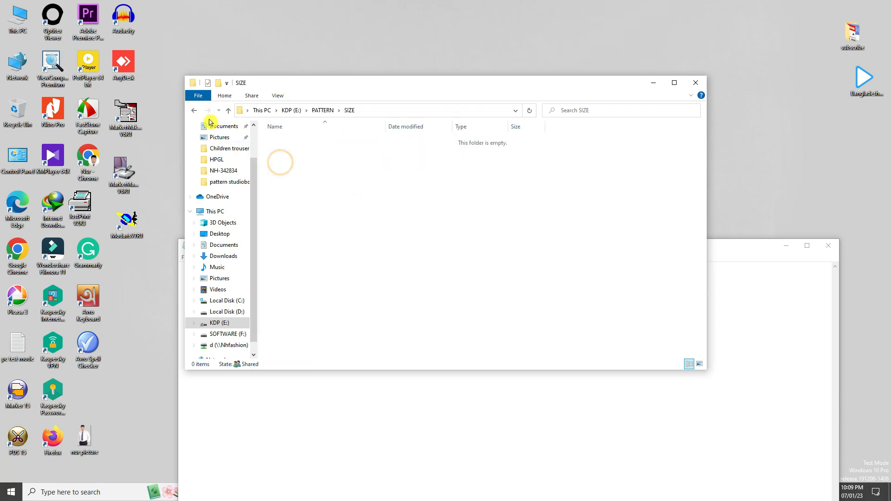
{"action": "left_click", "coordinate": [194, 110]}
{"action": "left_click", "coordinate": [340, 189]}
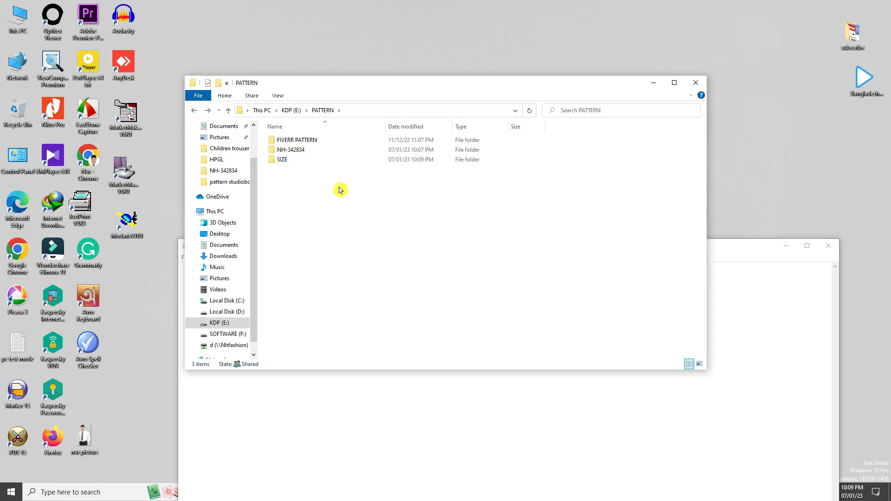
{"action": "left_click", "coordinate": [300, 165]}
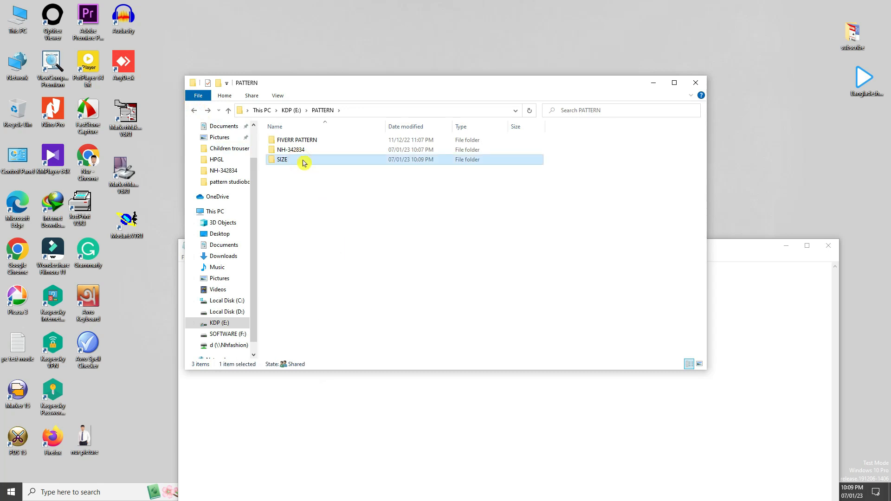
{"action": "double_click", "coordinate": [301, 162]}
{"action": "left_click", "coordinate": [194, 110]}
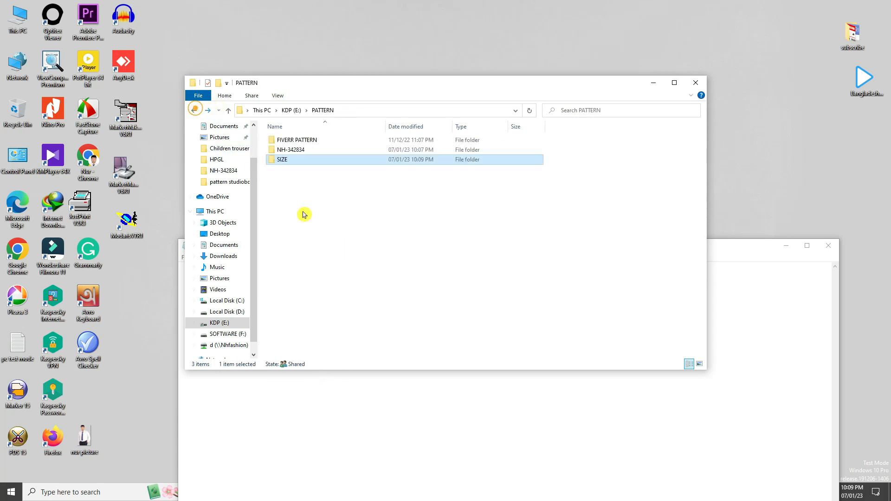
- Bring up a blank Notepad window, place it over the PATTERN folder window, and enter alpha as the first line
{"action": "left_click", "coordinate": [434, 413]}
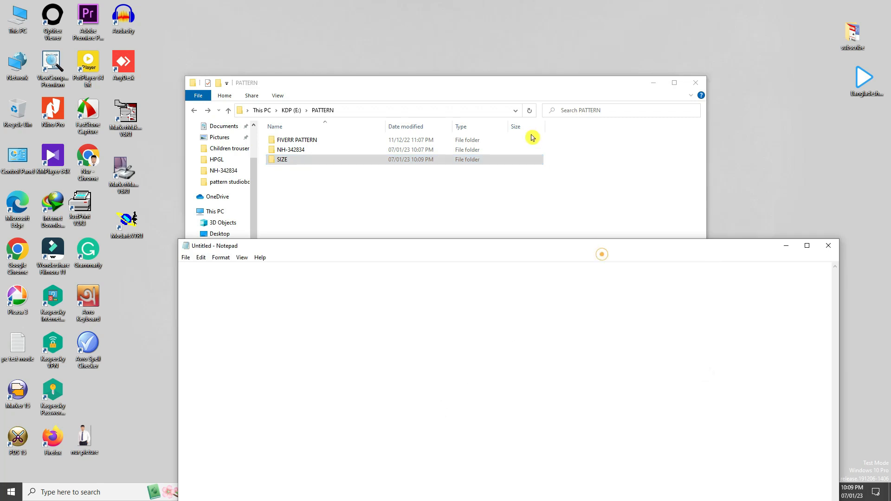
{"action": "left_click", "coordinate": [831, 248]}
{"action": "left_click", "coordinate": [405, 493]}
{"action": "left_click_drag", "start_coordinate": [401, 246], "coordinate": [398, 84]}
{"action": "left_click", "coordinate": [175, 105]}
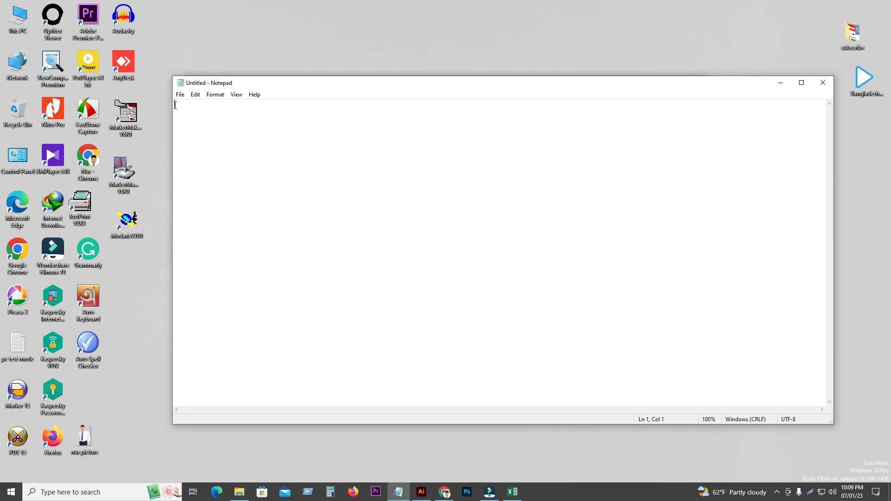
{"action": "type", "text": "a1"}
{"action": "type", "text": "pha"}
- Restore the size chart workbook and shrink it from full screen, placing it below the Notepad text to show both
{"action": "left_click", "coordinate": [512, 492]}
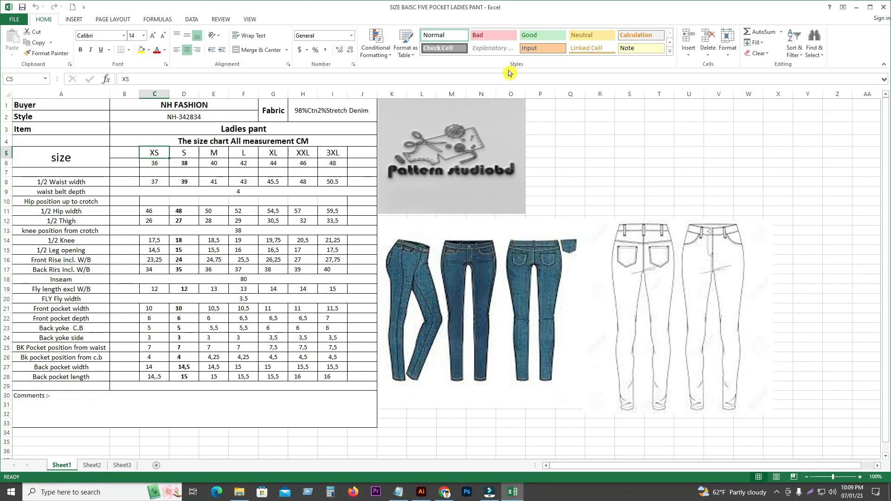
{"action": "left_click", "coordinate": [870, 7]}
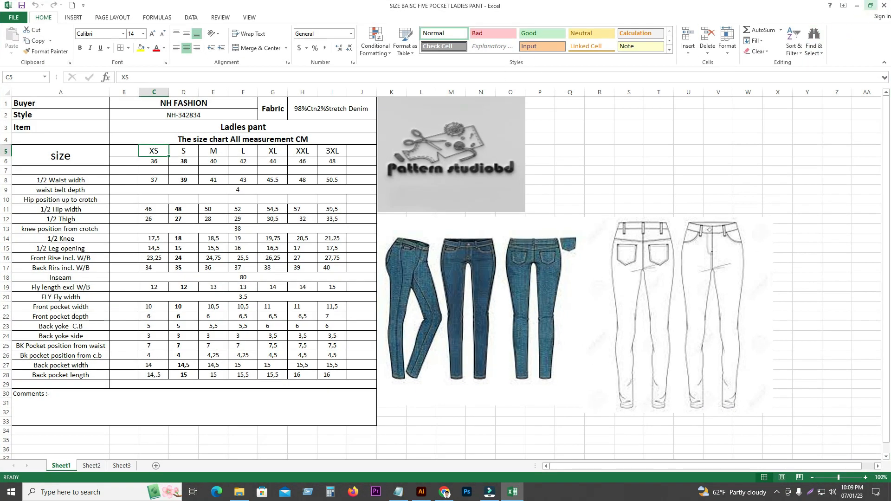
{"action": "left_click_drag", "start_coordinate": [597, 14], "coordinate": [688, 189]}
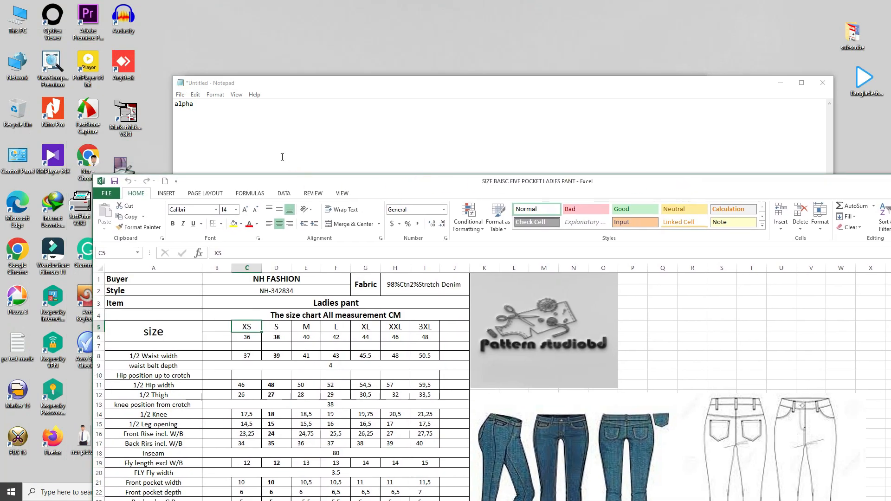
{"action": "left_click", "coordinate": [223, 144]}
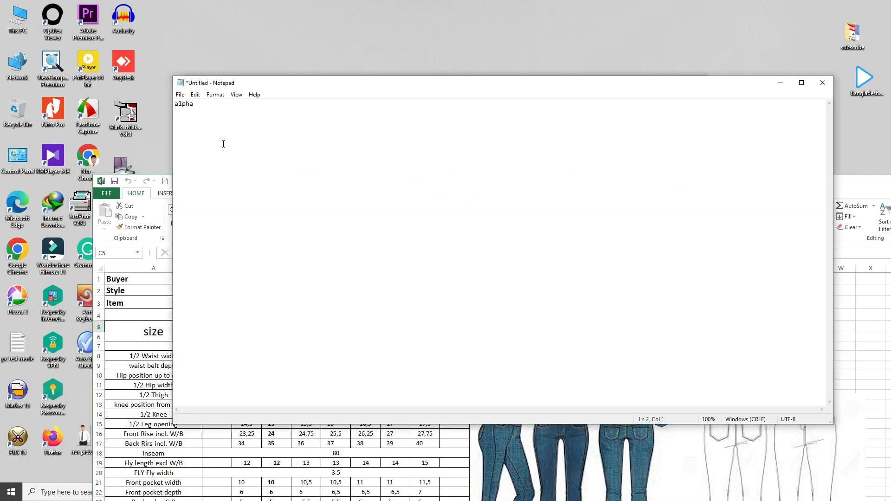
{"action": "left_click", "coordinate": [137, 183]}
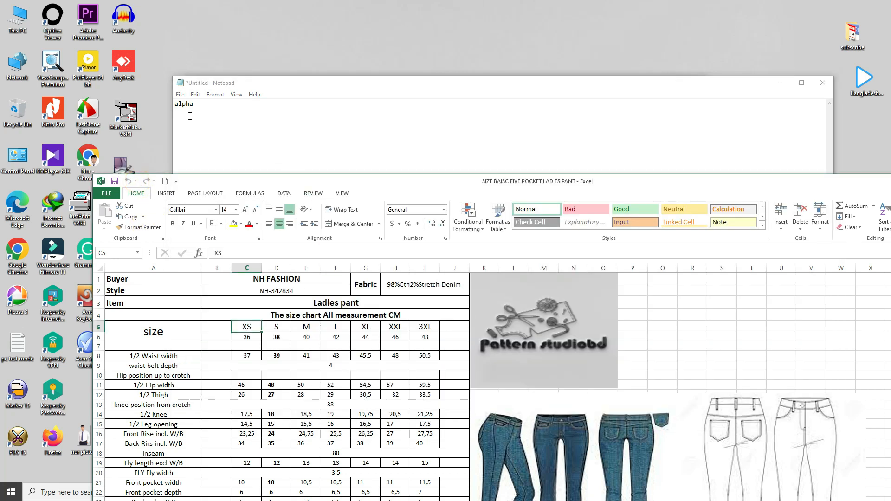
- Enter the sizes XS, S and M on separate lines below alpha in the Notepad file
{"action": "left_click", "coordinate": [190, 116]}
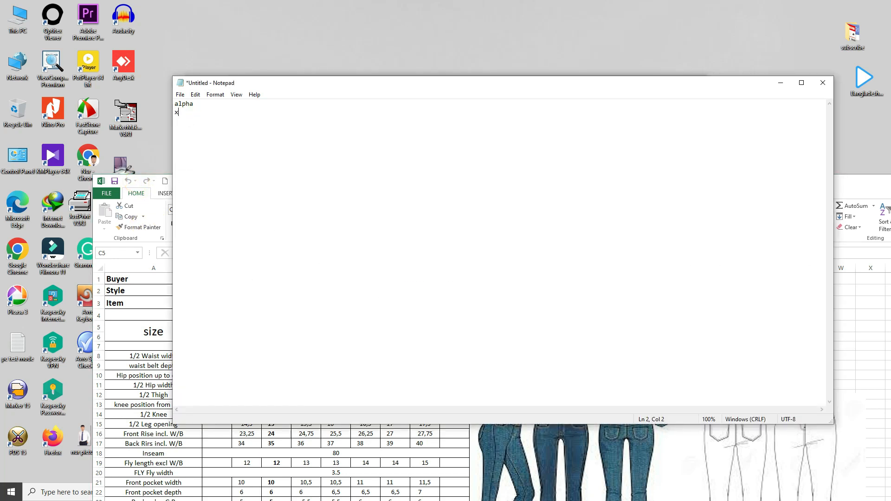
{"action": "key", "text": "BackSpace"}
{"action": "type", "text": "M"}
{"action": "left_click_drag", "start_coordinate": [411, 83], "coordinate": [502, 98]}
- Check the bold S / 38 column in the size chart and mark S as the base size with an asterisk in Notepad
{"action": "left_click", "coordinate": [207, 180]}
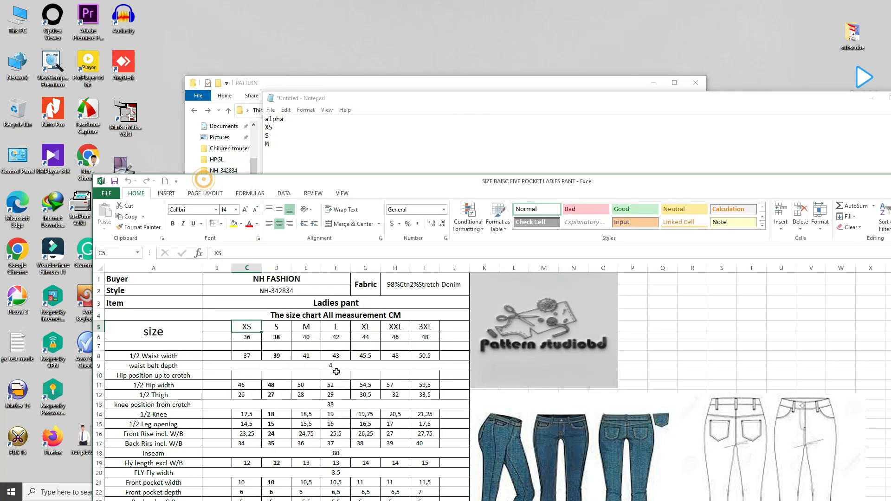
{"action": "left_click", "coordinate": [278, 331]}
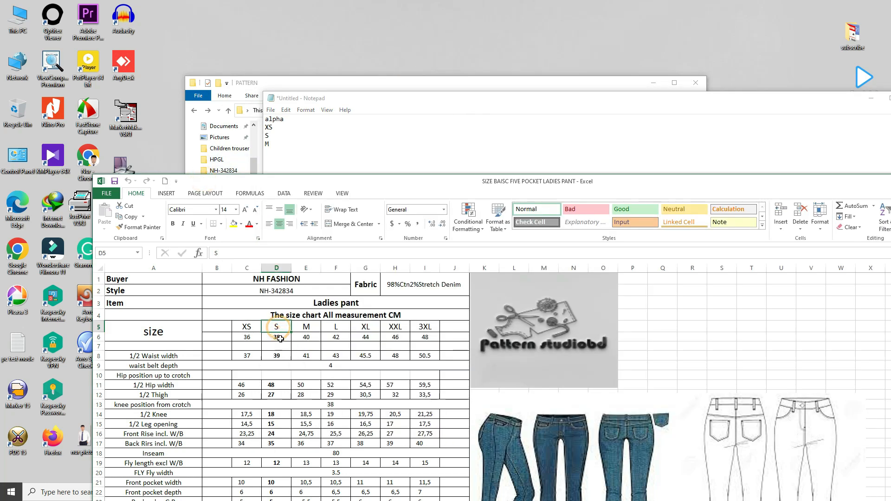
{"action": "left_click", "coordinate": [277, 338]}
{"action": "left_click", "coordinate": [273, 385]}
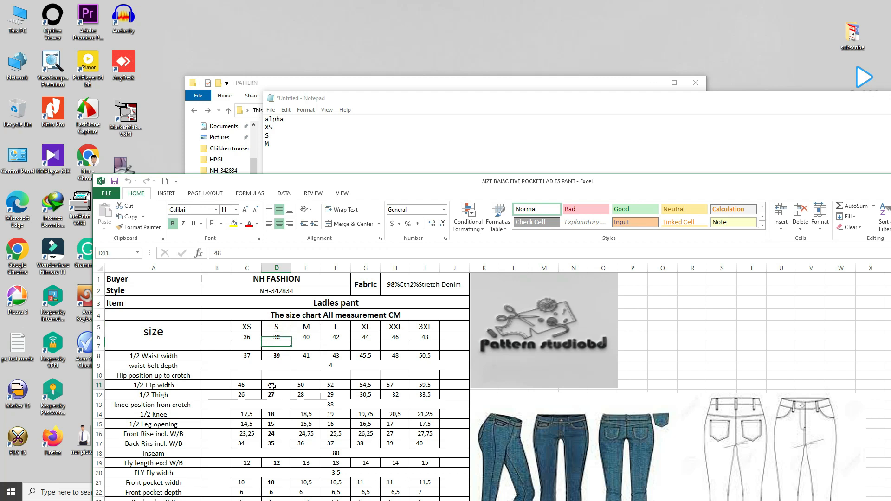
{"action": "left_click", "coordinate": [278, 338]}
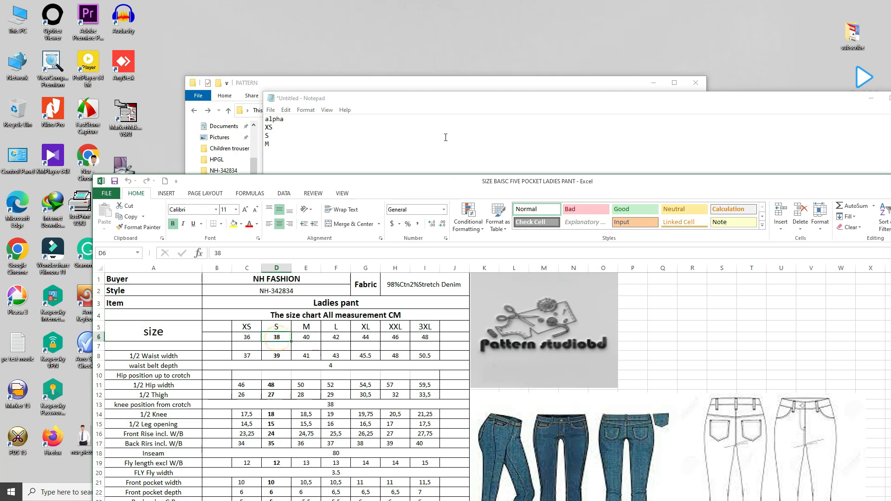
{"action": "left_click", "coordinate": [444, 137]}
{"action": "left_click", "coordinate": [267, 136]}
{"action": "type", "text": "*"}
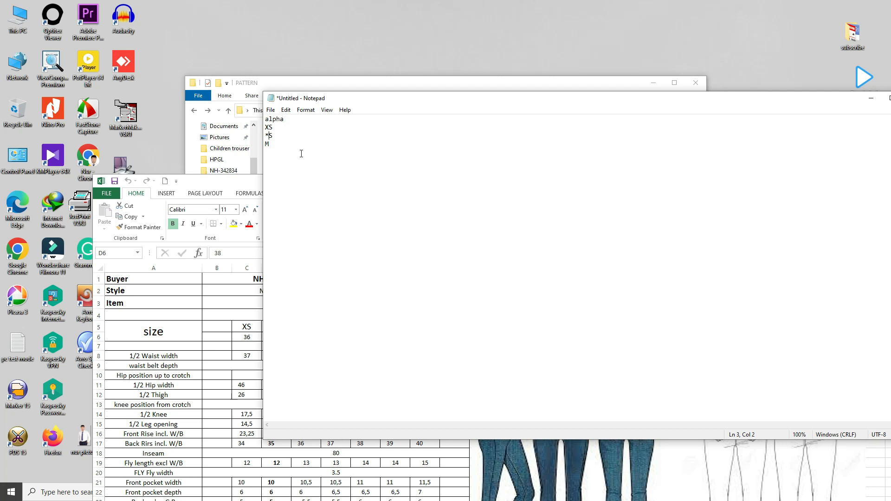
- Add L, XL, XXL and 3XL on separate lines below M, and check the list against the size chart
{"action": "left_click", "coordinate": [278, 145]}
{"action": "type", "text": "L XXL 3XL"}
{"action": "left_click", "coordinate": [224, 186]}
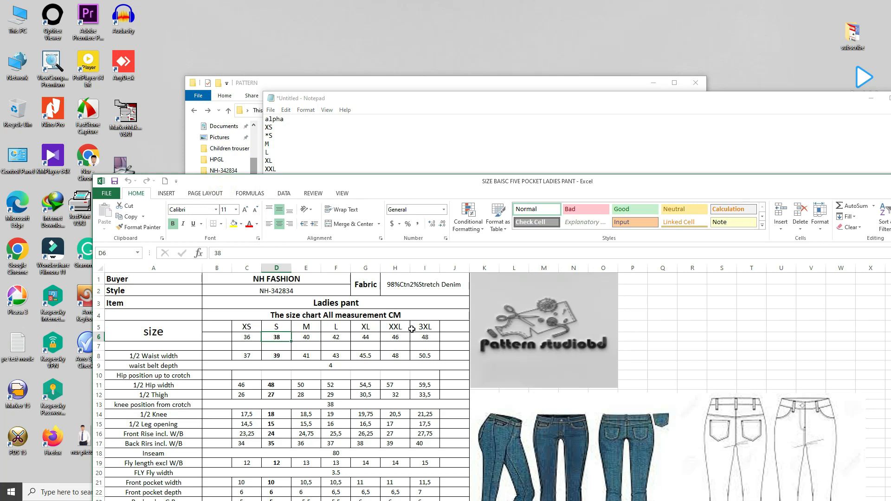
{"action": "left_click", "coordinate": [301, 134]}
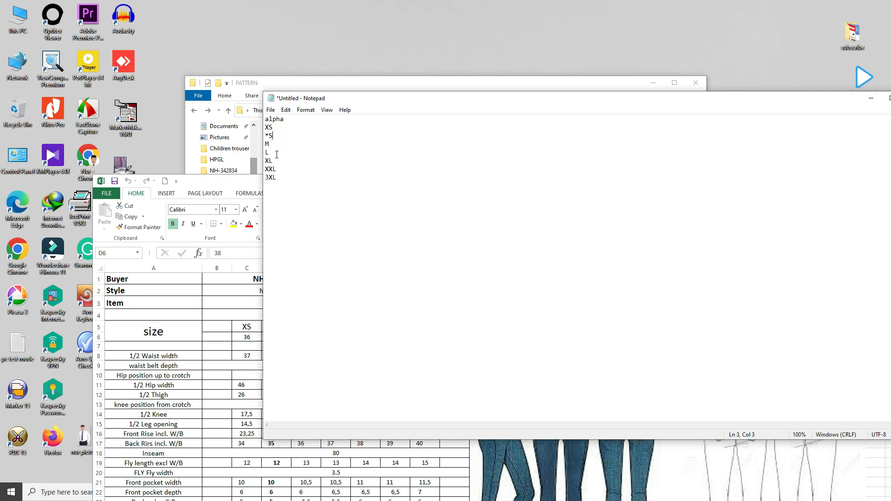
{"action": "left_click", "coordinate": [287, 176]}
- Start saving the size list under a new name and choose the PATTERN\SIZE folder on drive E as its location
{"action": "left_click_drag", "start_coordinate": [478, 99], "coordinate": [395, 77]}
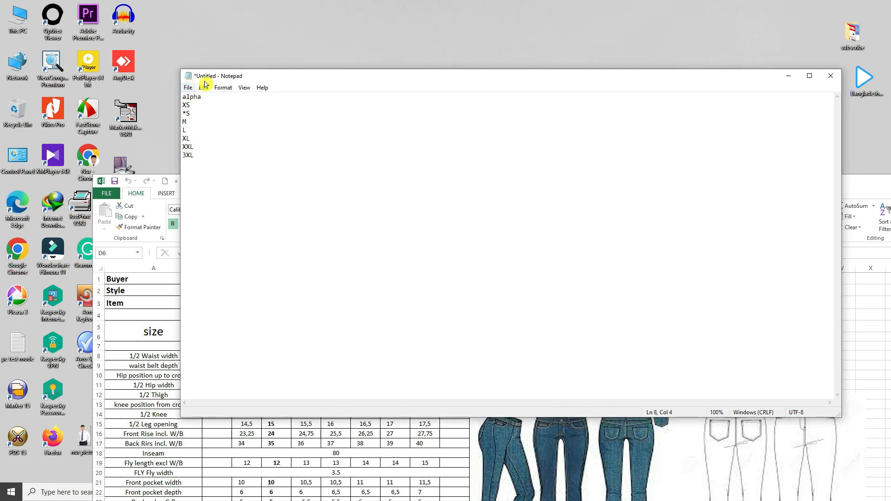
{"action": "left_click", "coordinate": [188, 88]}
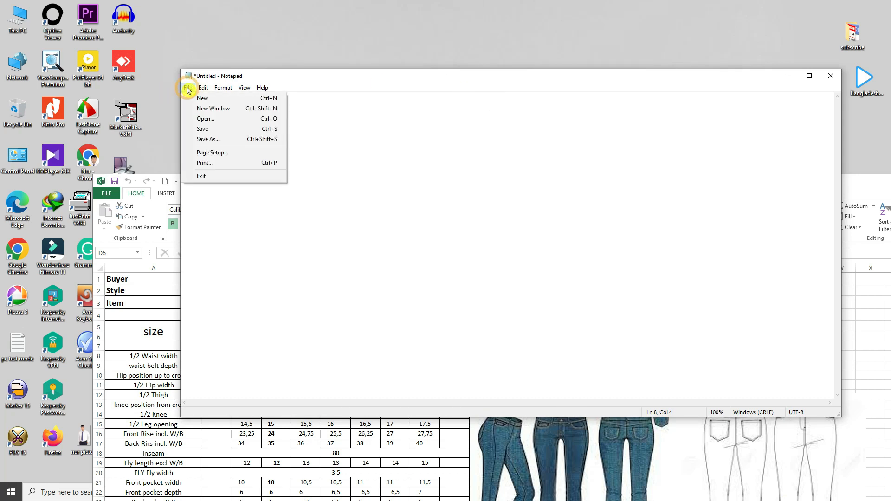
{"action": "left_click", "coordinate": [223, 139]}
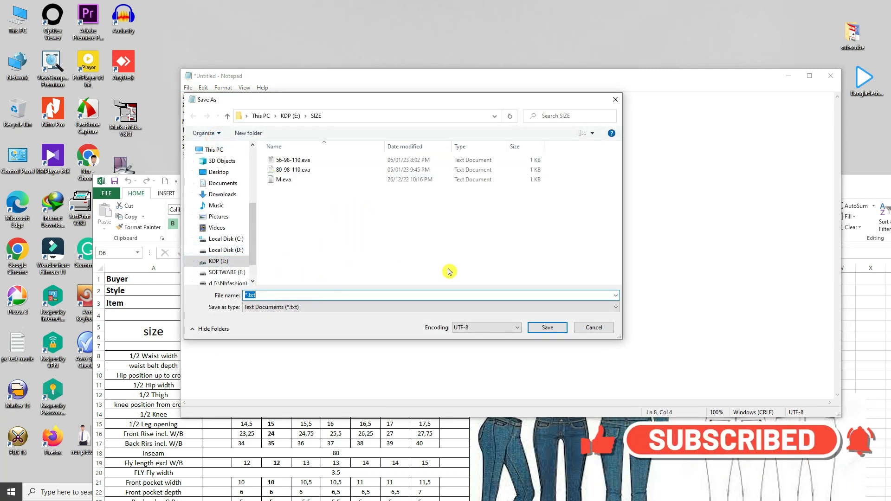
{"action": "left_click", "coordinate": [227, 263]}
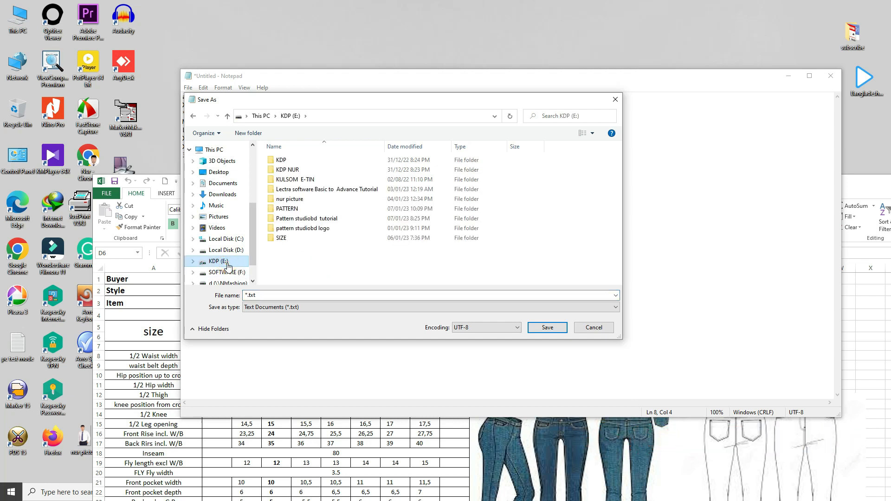
{"action": "double_click", "coordinate": [290, 210]}
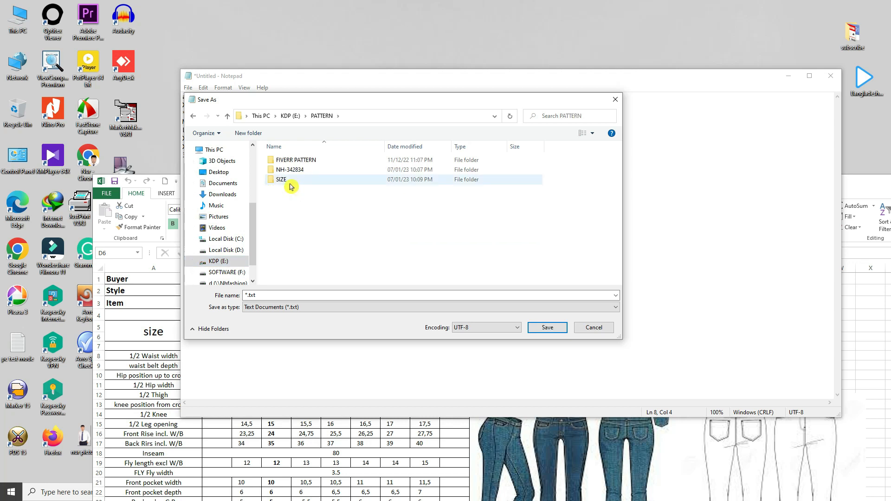
{"action": "double_click", "coordinate": [289, 184]}
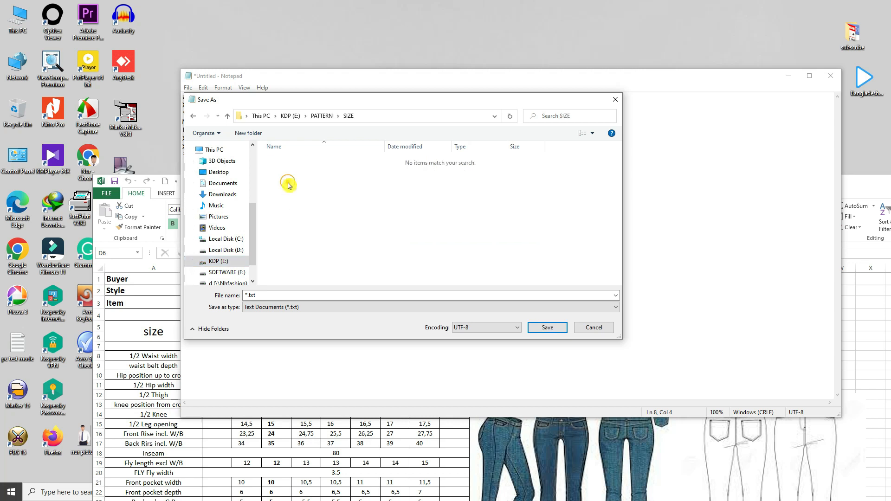
{"action": "left_click_drag", "start_coordinate": [374, 100], "coordinate": [527, 98]}
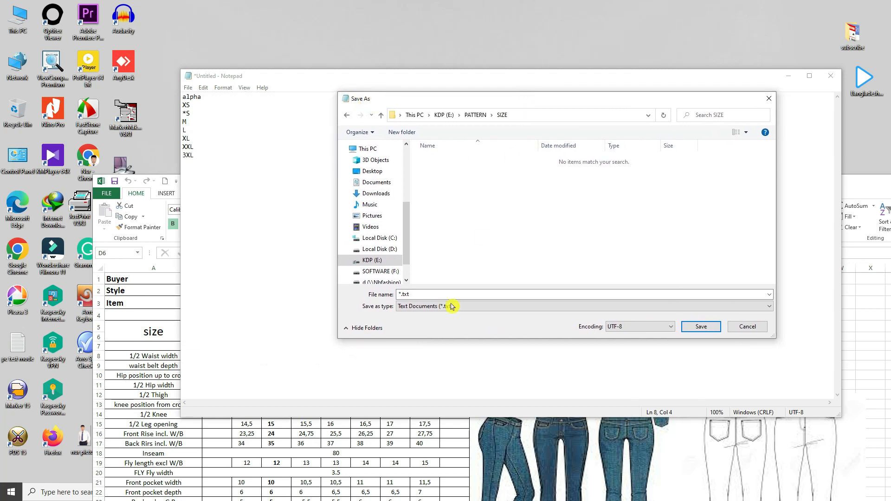
- Name the size list file XS-S-3XL.eva and save it as a text document
{"action": "left_click", "coordinate": [416, 293]}
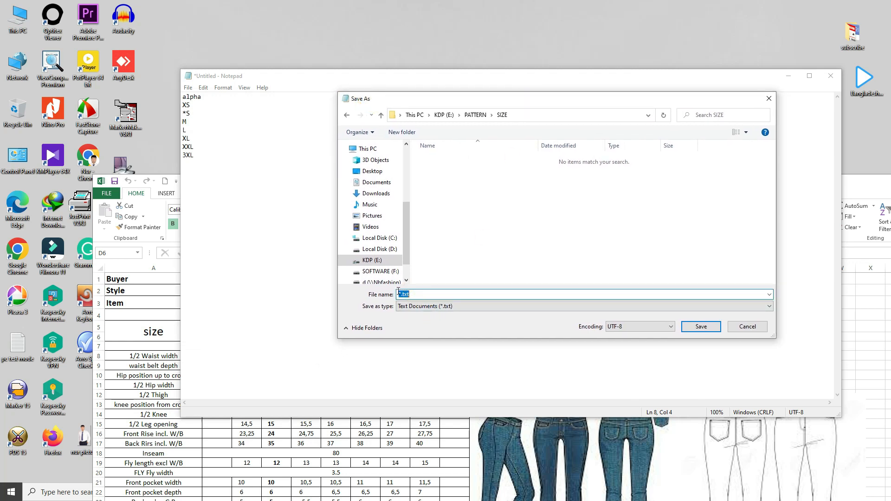
{"action": "type", "text": "X"}
{"action": "type", "text": "e"}
{"action": "type", "text": "."}
{"action": "type", "text": "ev"}
{"action": "type", "text": "a"}
{"action": "left_click", "coordinate": [545, 310]}
{"action": "left_click", "coordinate": [445, 295]}
{"action": "left_click", "coordinate": [711, 332]}
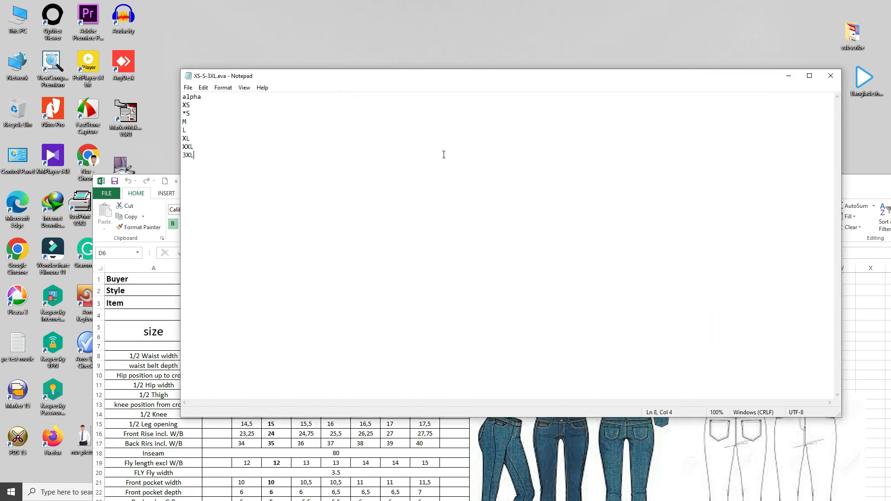
- Close the size list in Notepad and move the size chart workbook below the listing in the PATTERN folder window
{"action": "left_click", "coordinate": [830, 76]}
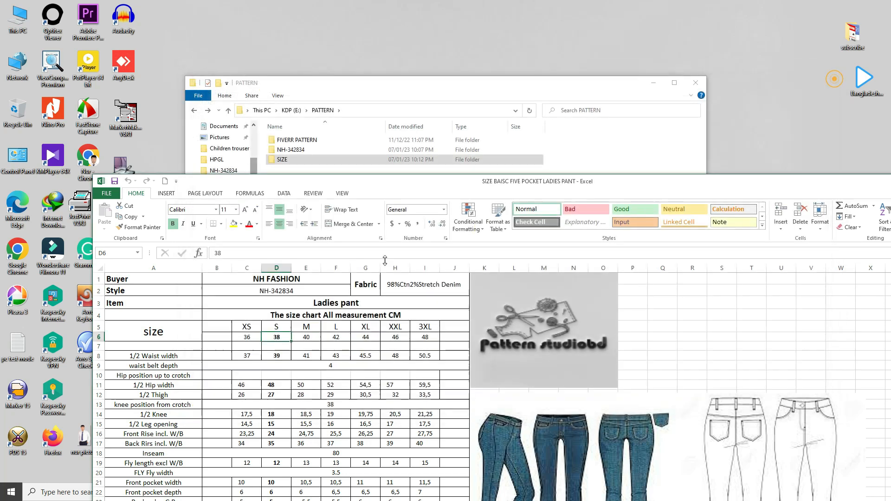
{"action": "left_click_drag", "start_coordinate": [676, 181], "coordinate": [627, 269]}
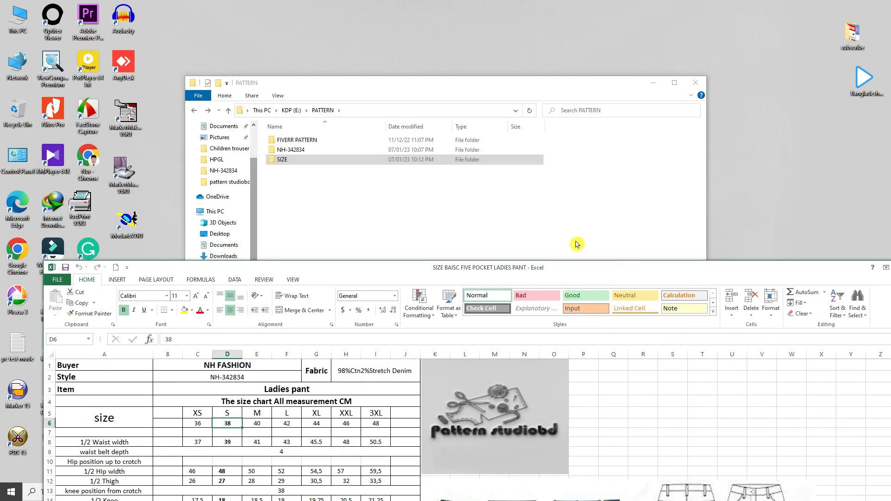
- Reopen the PATTERN\SIZE folder on drive E from This PC and open XS-S-3XL.eva to check its size list
{"action": "left_click", "coordinate": [417, 208]}
{"action": "left_click", "coordinate": [695, 82]}
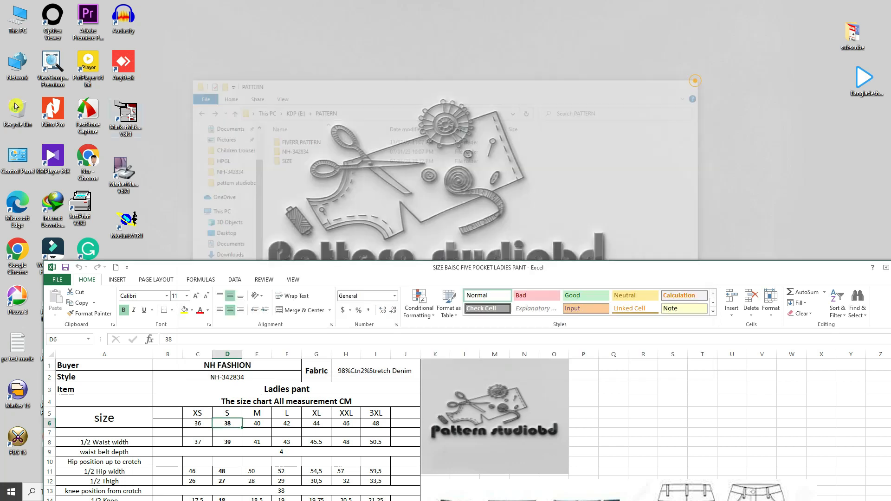
{"action": "double_click", "coordinate": [18, 15]}
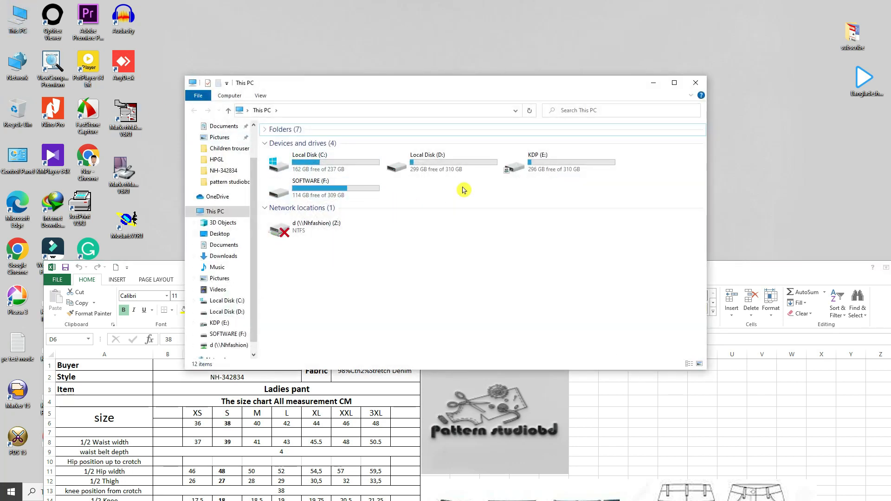
{"action": "left_click", "coordinate": [537, 168]}
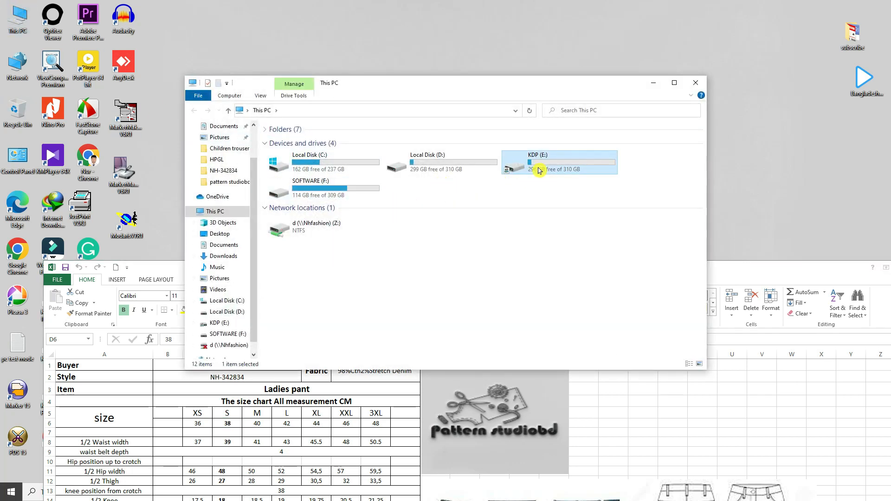
{"action": "double_click", "coordinate": [561, 169]}
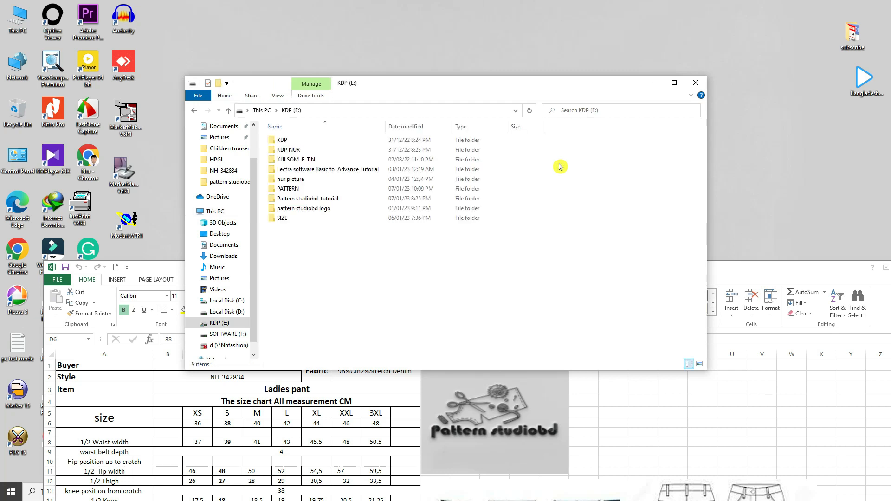
{"action": "double_click", "coordinate": [292, 188]}
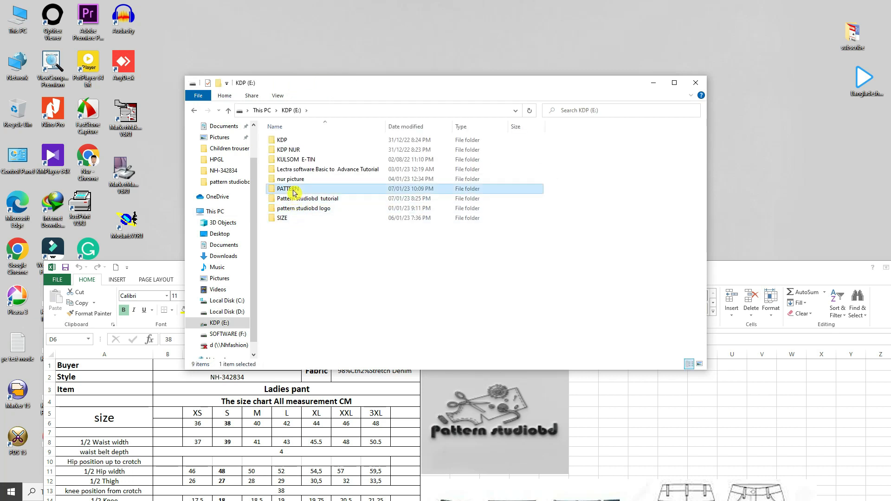
{"action": "double_click", "coordinate": [283, 159]}
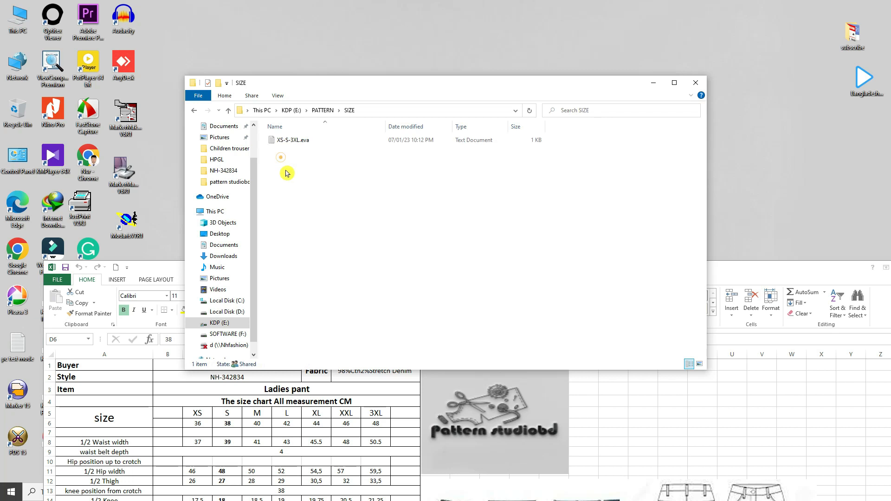
{"action": "double_click", "coordinate": [296, 141]}
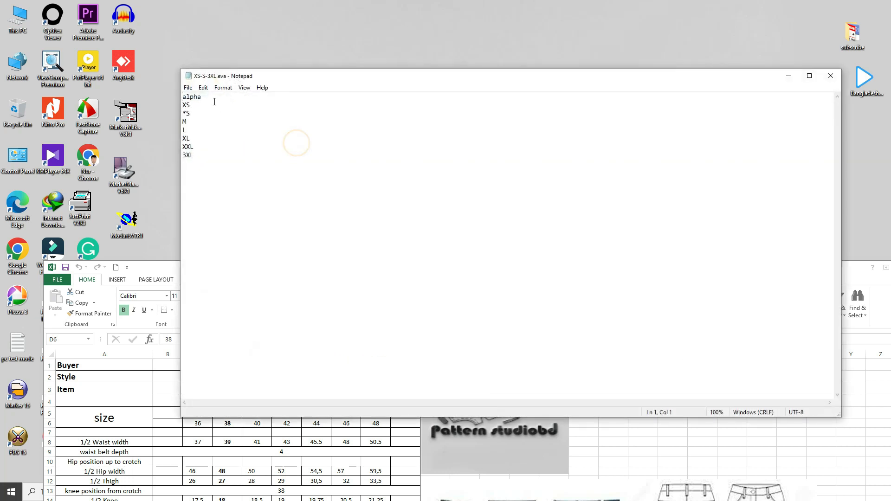
{"action": "left_click", "coordinate": [830, 75]}
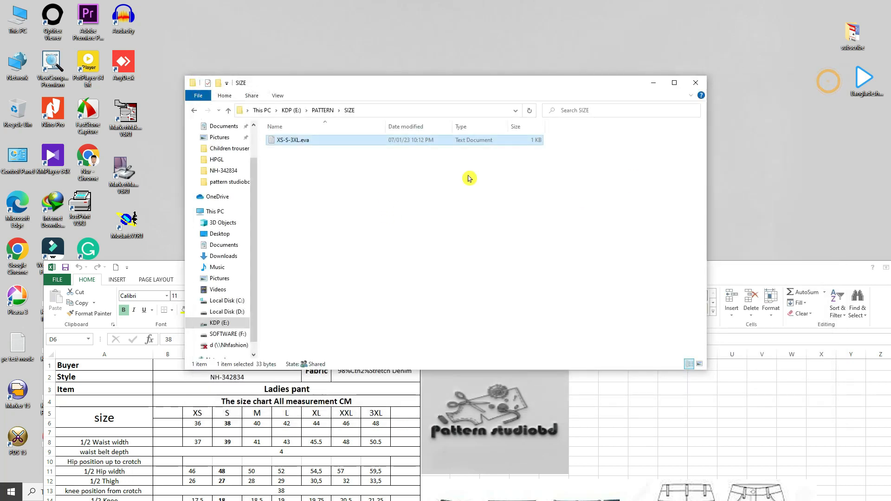
- Close the SIZE folder window and the size chart workbook
{"action": "left_click_drag", "start_coordinate": [543, 79], "coordinate": [551, 48]}
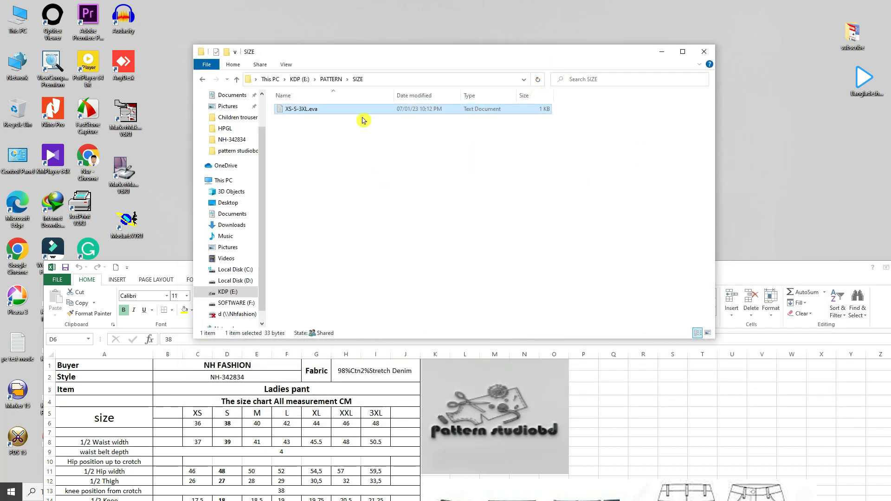
{"action": "left_click", "coordinate": [704, 52]}
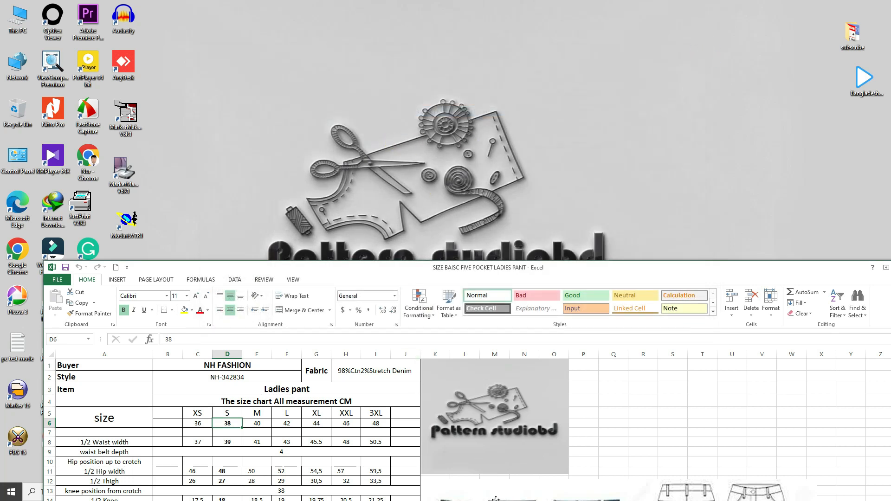
{"action": "left_click_drag", "start_coordinate": [598, 271], "coordinate": [557, 117]}
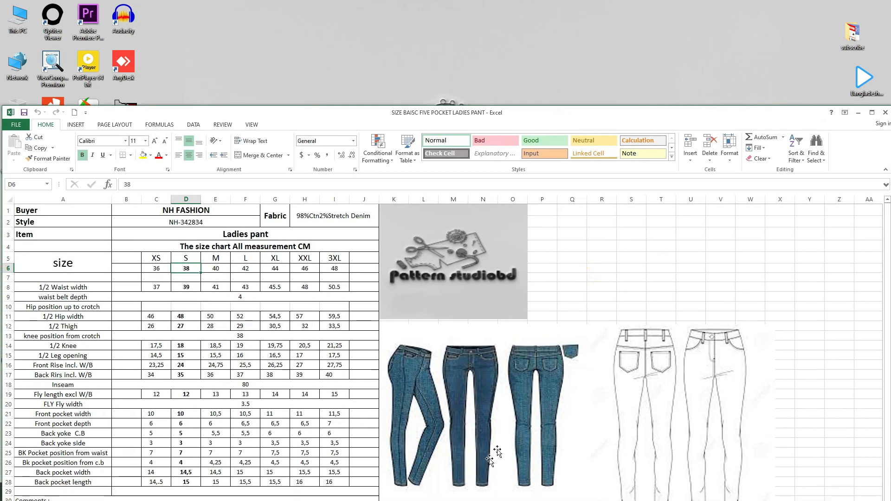
{"action": "left_click", "coordinate": [885, 113]}
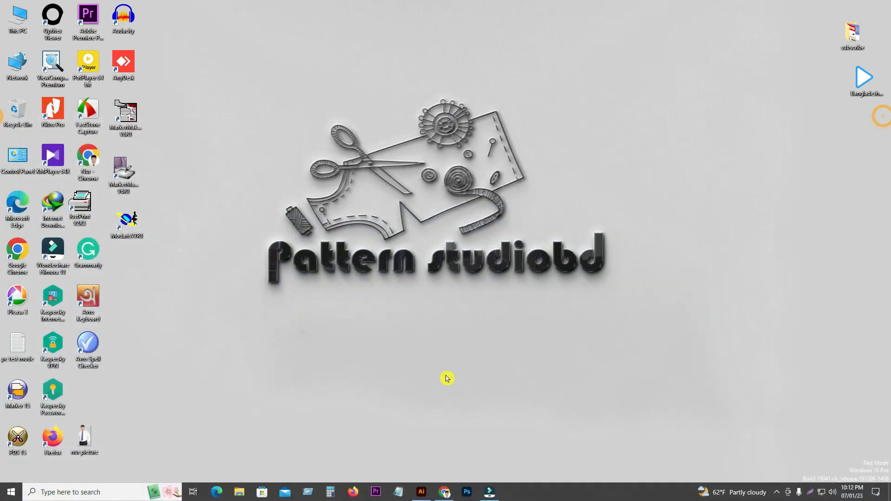
- In a new Notepad document, enter numeric, 36 2, *38 and 48 on separate lines
{"action": "left_click", "coordinate": [403, 496]}
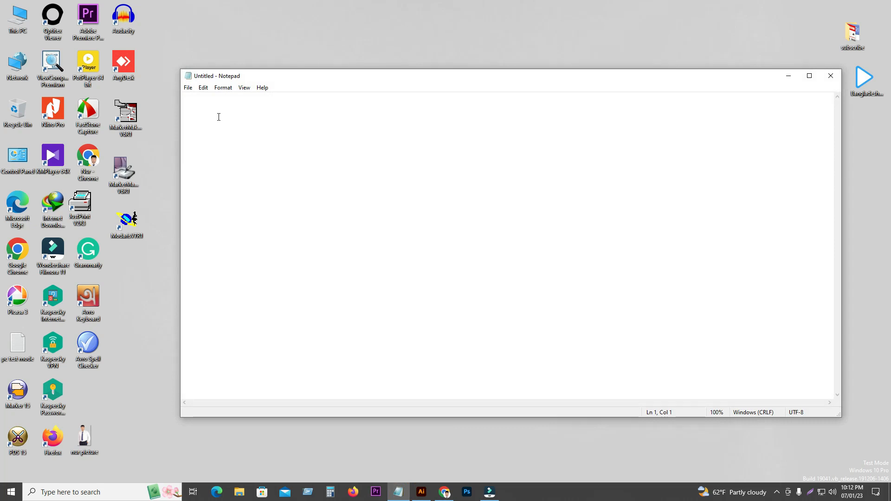
{"action": "left_click", "coordinate": [185, 99]}
{"action": "type", "text": "num"}
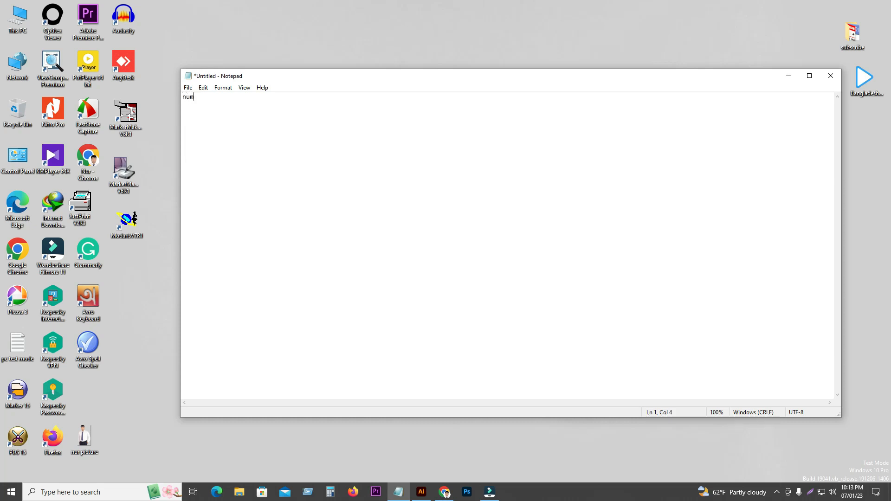
{"action": "type", "text": "eric"}
{"action": "type", "text": "36"}
{"action": "left_click", "coordinate": [192, 106]}
{"action": "type", "text": "2 "}
{"action": "type", "text": "*"}
{"action": "type", "text": "3"}
{"action": "type", "text": "8"}
{"action": "type", "text": "48"}
- Save the numeric size list as text document 36-38-48.evn in the PATTERN\SIZE folder and close Notepad
{"action": "left_click", "coordinate": [187, 88]}
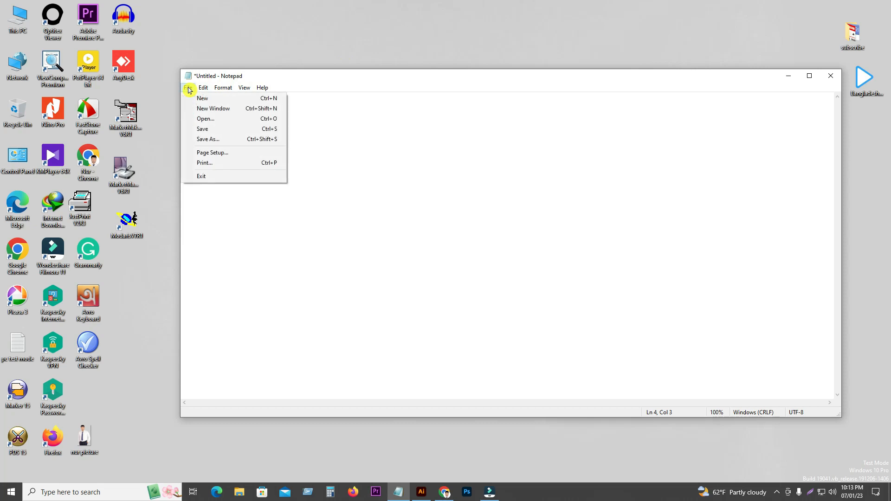
{"action": "left_click", "coordinate": [225, 138]}
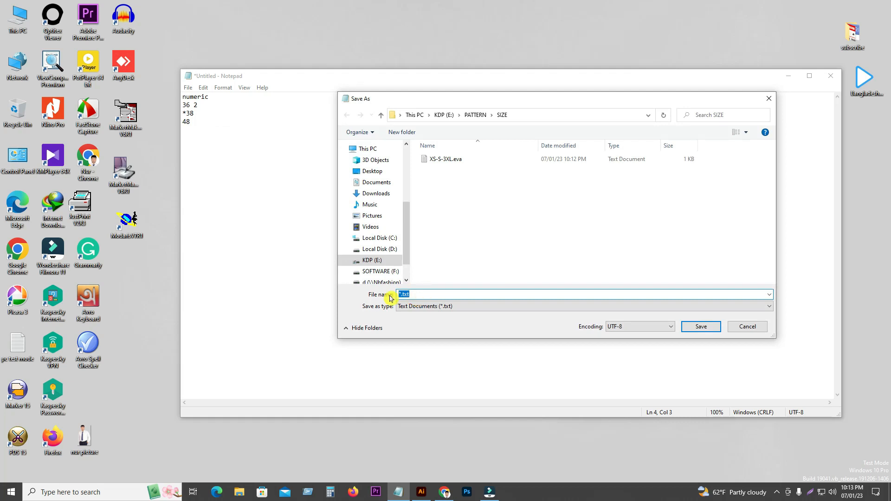
{"action": "type", "text": "36-38-48.e"}
{"action": "key", "text": "BackSpace"}
{"action": "key", "text": "BackSpace"}
{"action": "key", "text": "BackSpace"}
{"action": "key", "text": "BackSpace"}
{"action": "key", "text": "BackSpace"}
{"action": "key", "text": "BackSpace"}
{"action": "key", "text": "BackSpace"}
{"action": "key", "text": "BackSpace"}
{"action": "key", "text": "BackSpace"}
{"action": "key", "text": "BackSpace"}
{"action": "type", "text": "-48"}
{"action": "key", "text": "BackSpace"}
{"action": "key", "text": "BackSpace"}
{"action": "key", "text": "BackSpace"}
{"action": "type", "text": "-38-48.eva"}
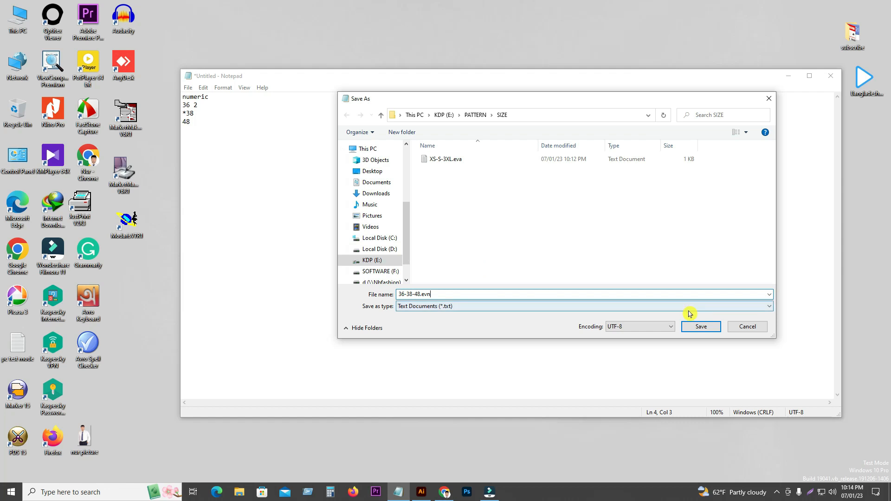
{"action": "left_click", "coordinate": [705, 327]}
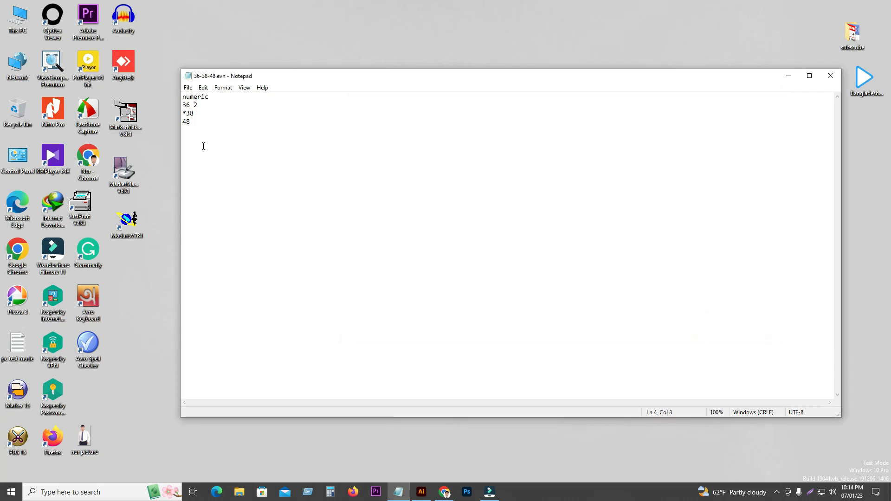
{"action": "left_click", "coordinate": [831, 76]}
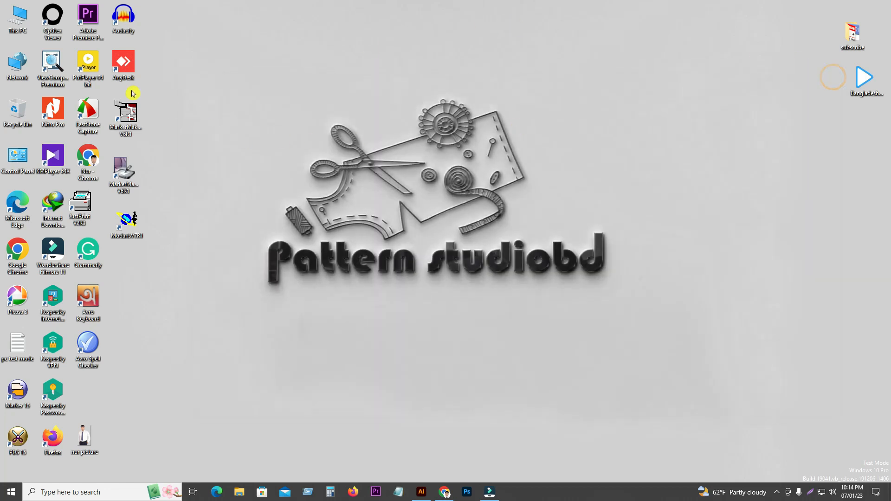
- Open 36-38-48.evn from PATTERN\SIZE on drive E to check its contents, and close the file and folder
{"action": "double_click", "coordinate": [17, 17]}
{"action": "left_click", "coordinate": [570, 135]}
{"action": "double_click", "coordinate": [570, 136]}
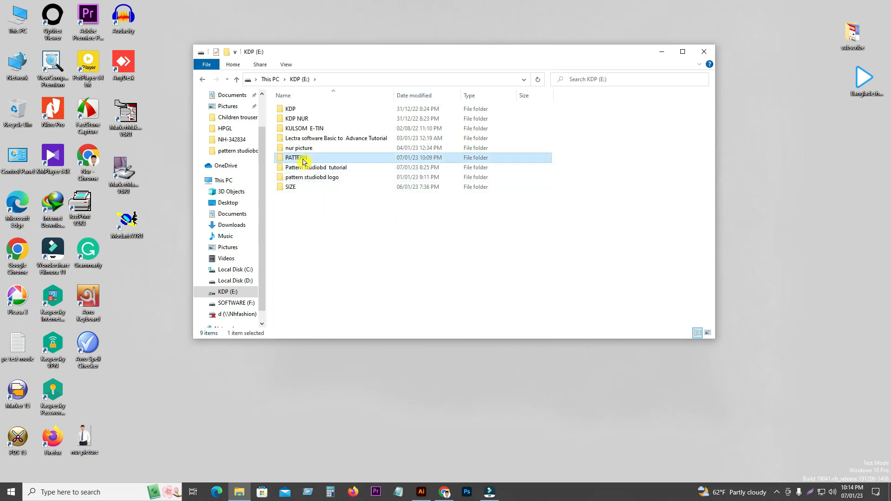
{"action": "double_click", "coordinate": [302, 158]}
{"action": "double_click", "coordinate": [288, 129]}
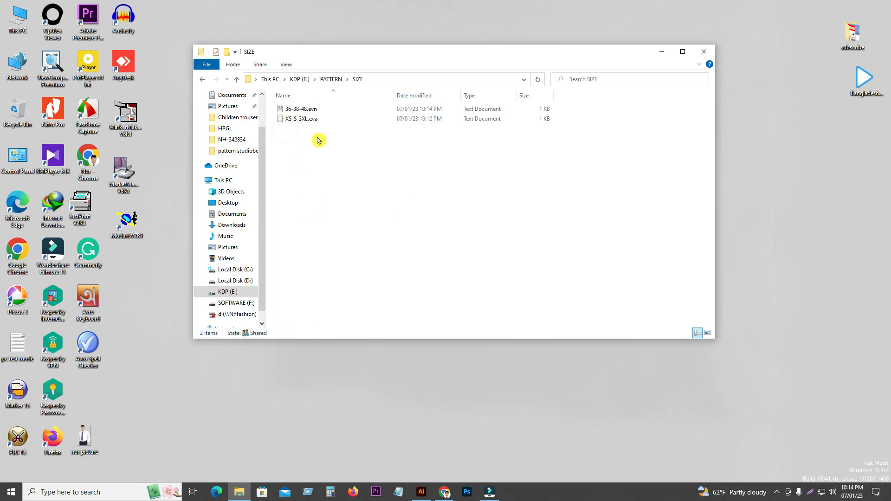
{"action": "double_click", "coordinate": [307, 110]}
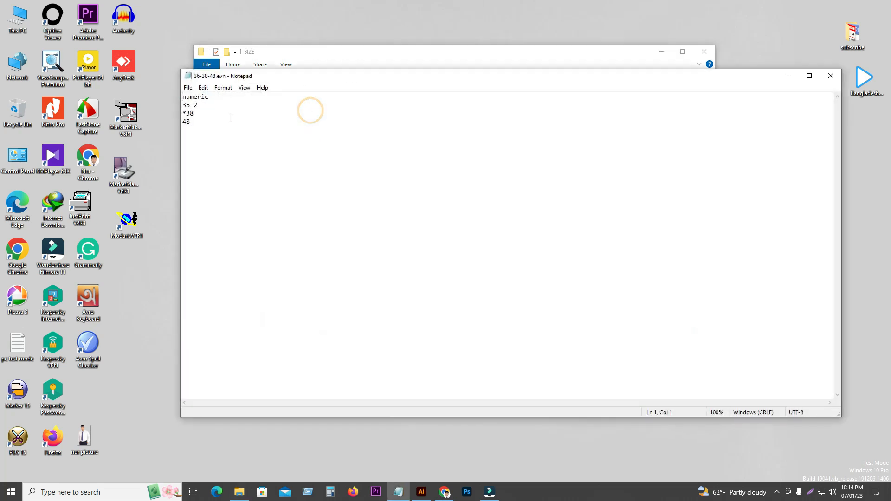
{"action": "left_click", "coordinate": [831, 76]}
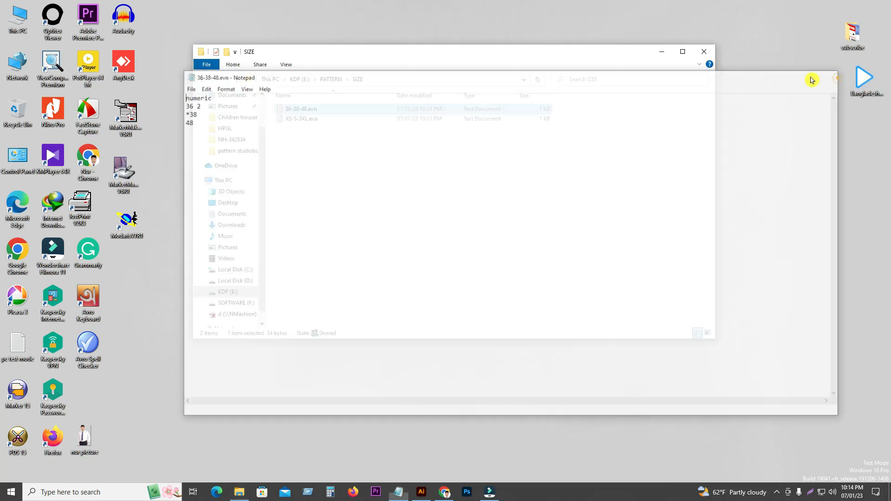
{"action": "left_click", "coordinate": [704, 51]}
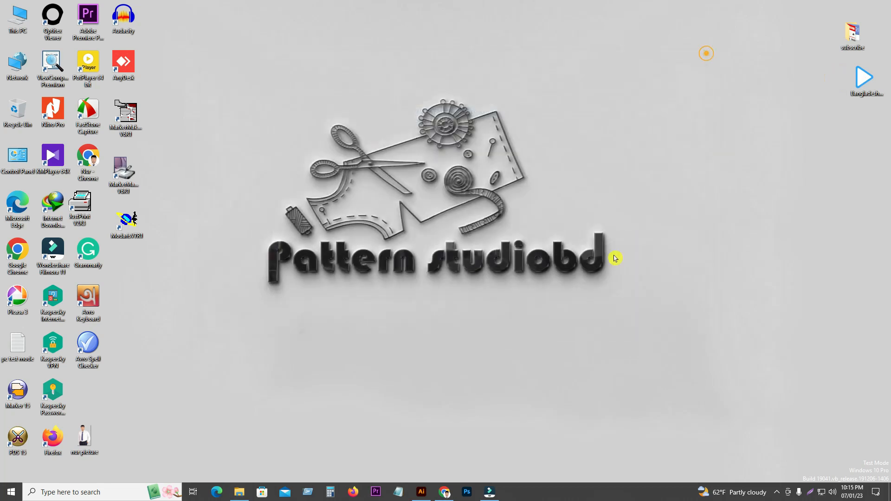
- In a new Notepad document, list numeric, 36, *38, 40, 42, 44, 46 and 48 on separate lines
{"action": "left_click", "coordinate": [398, 492]}
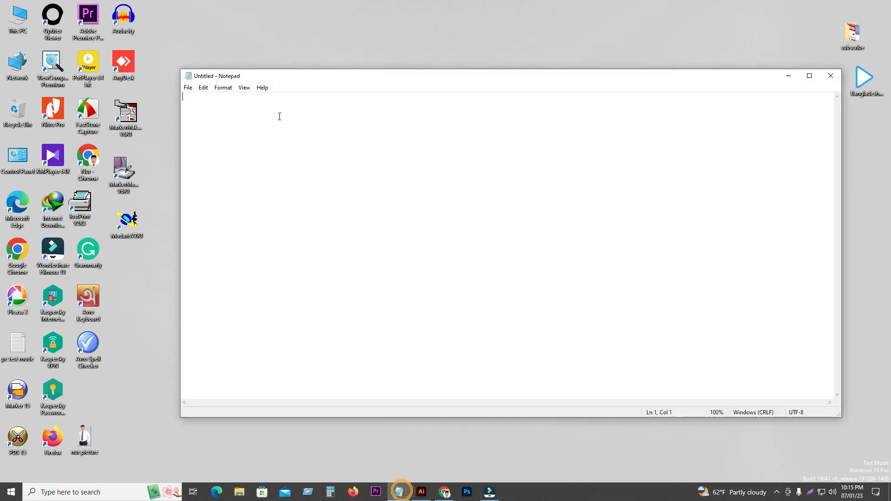
{"action": "type", "text": "n"}
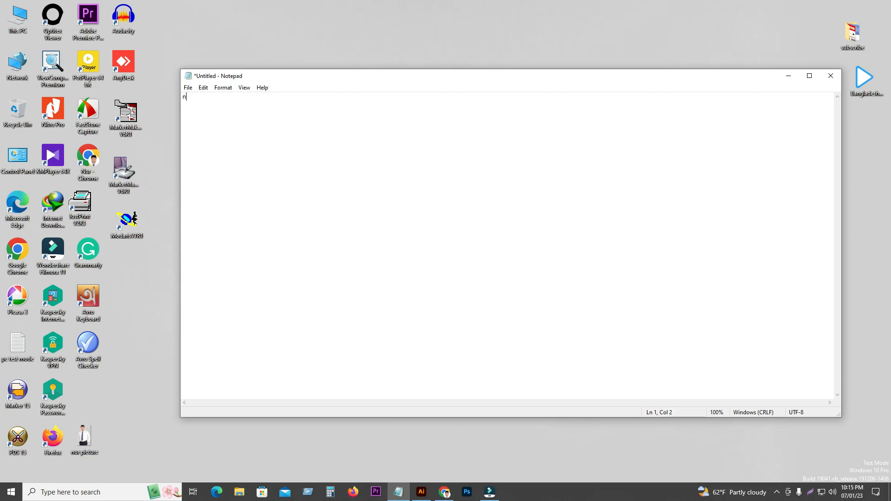
{"action": "type", "text": "umeric"}
- Save the full numeric size list as text document 36-38-48 in the PATTERN\SIZE folder and close Notepad
{"action": "left_click", "coordinate": [187, 88]}
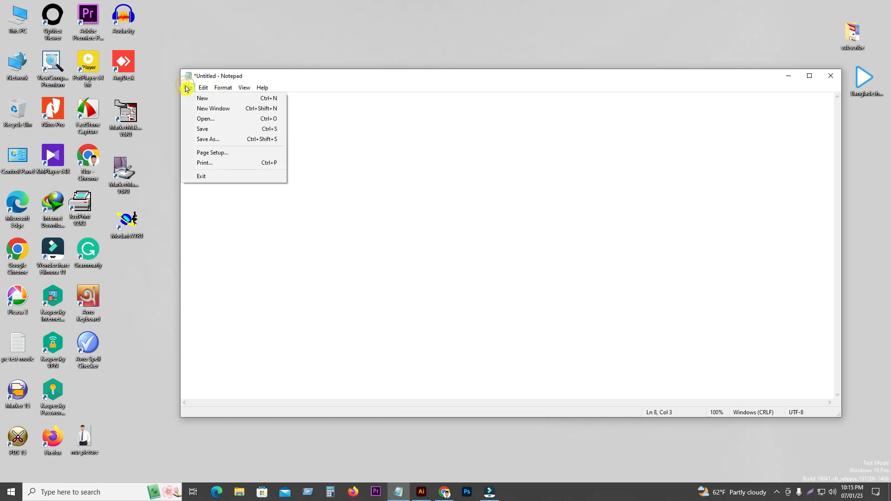
{"action": "left_click", "coordinate": [210, 139]}
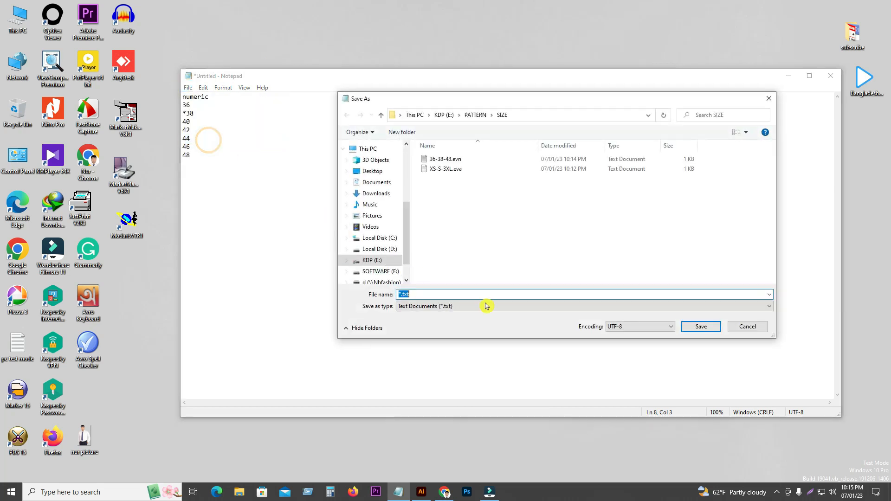
{"action": "type", "text": "36"}
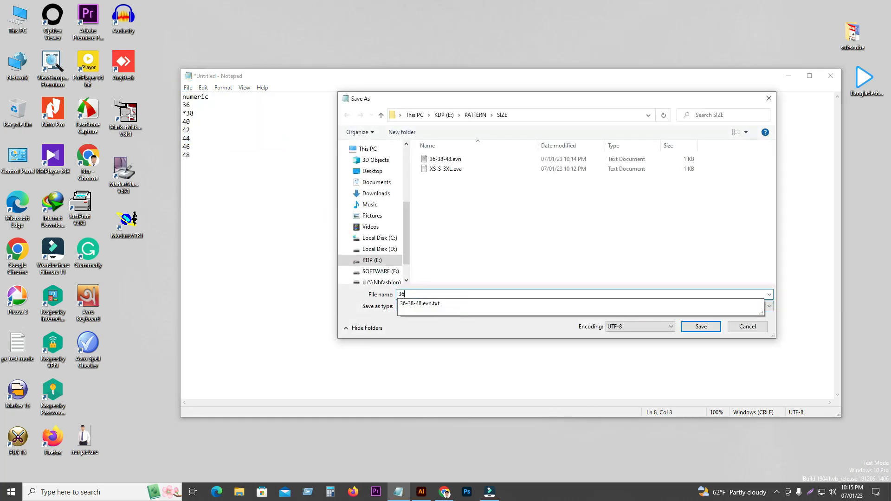
{"action": "type", "text": "-48"}
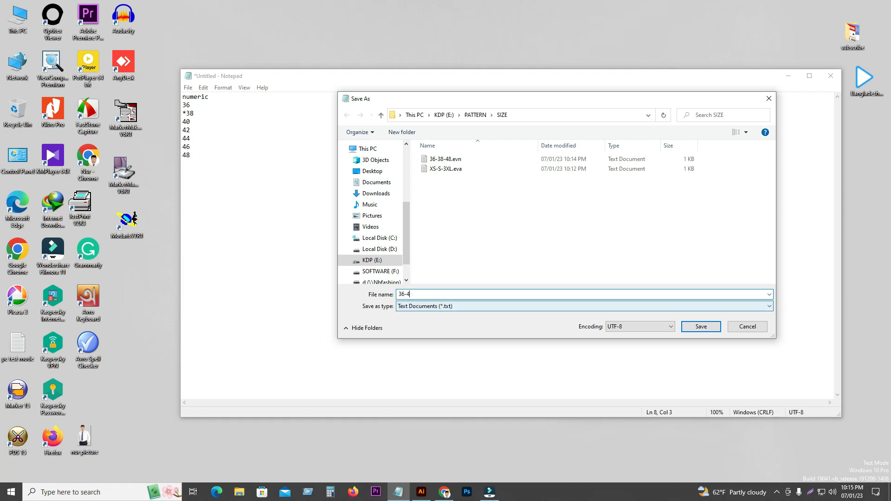
{"action": "key", "text": "BackSpace"}
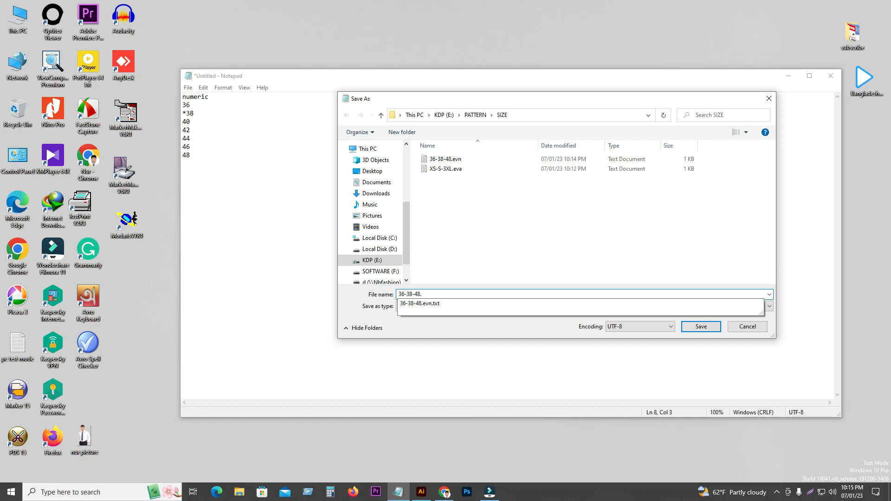
{"action": "type", "text": "va"}
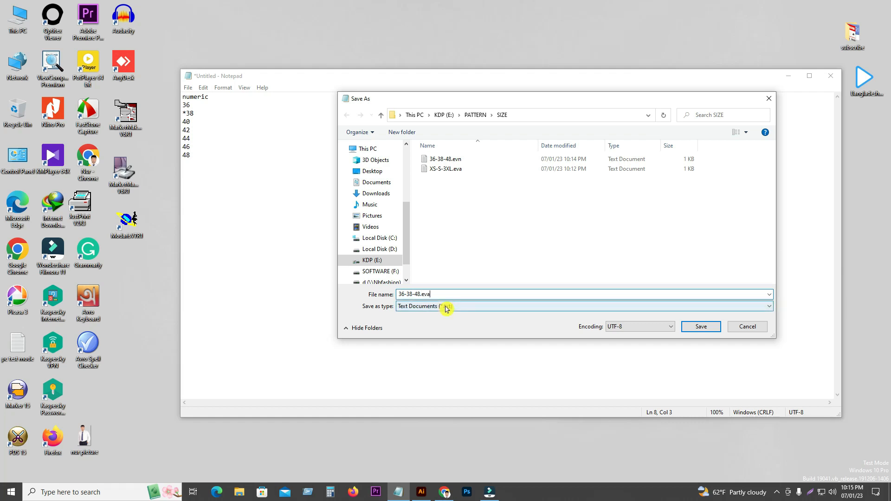
{"action": "key", "text": "BackSpace"}
{"action": "key", "text": "BackSpace"}
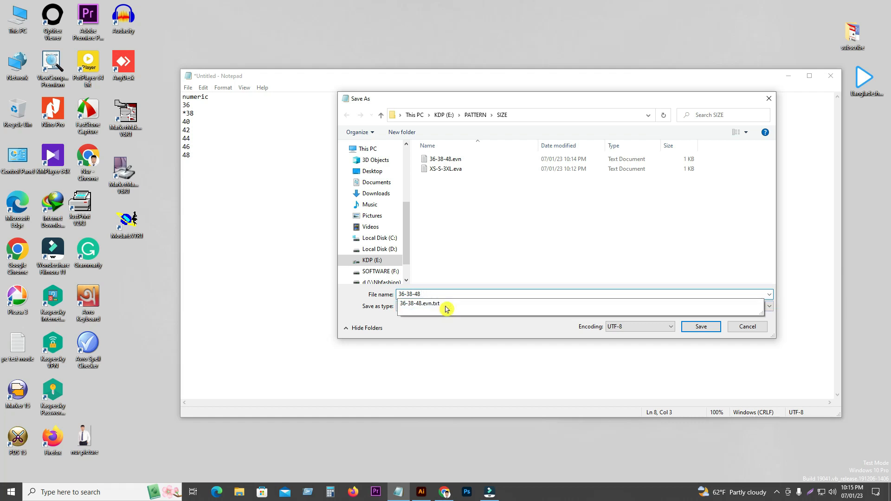
{"action": "left_click", "coordinate": [701, 327]}
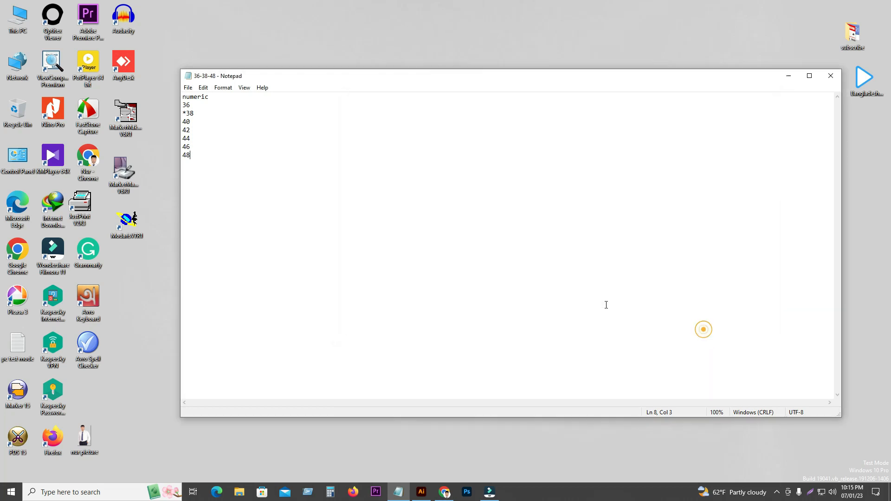
{"action": "left_click", "coordinate": [830, 76]}
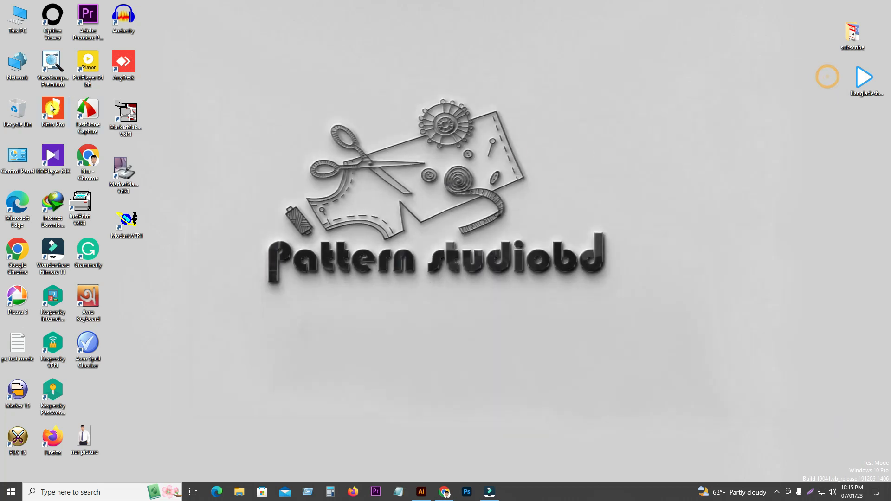
- Open the 36-38-48 text document from PATTERN\SIZE on drive E to check its numeric size list, and close it
{"action": "double_click", "coordinate": [23, 21]}
{"action": "double_click", "coordinate": [574, 135]}
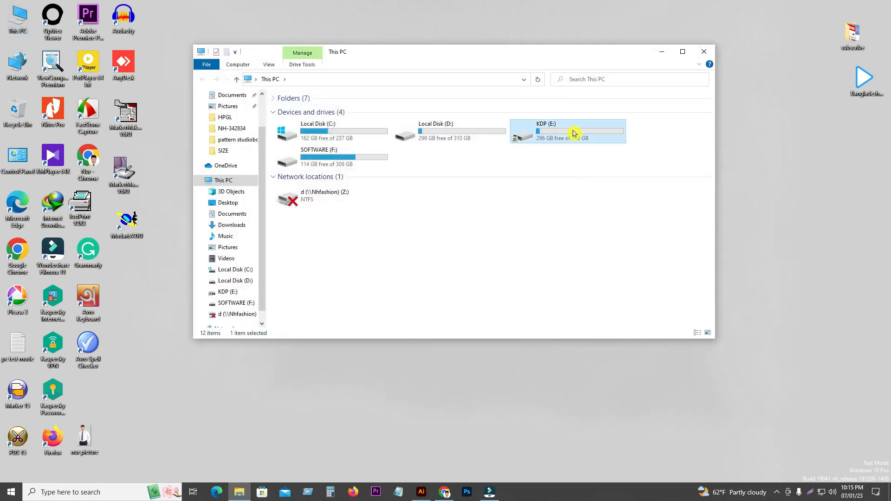
{"action": "left_click", "coordinate": [305, 161]}
{"action": "double_click", "coordinate": [305, 161]}
{"action": "double_click", "coordinate": [293, 128]}
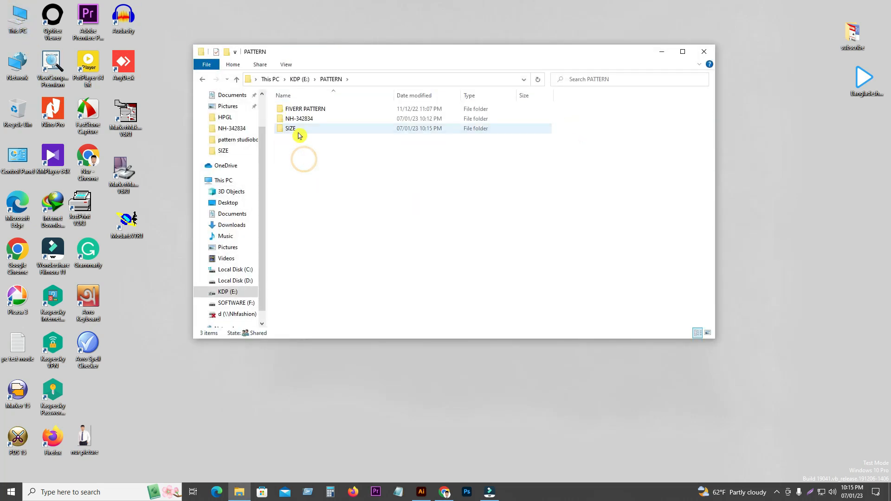
{"action": "double_click", "coordinate": [299, 119]}
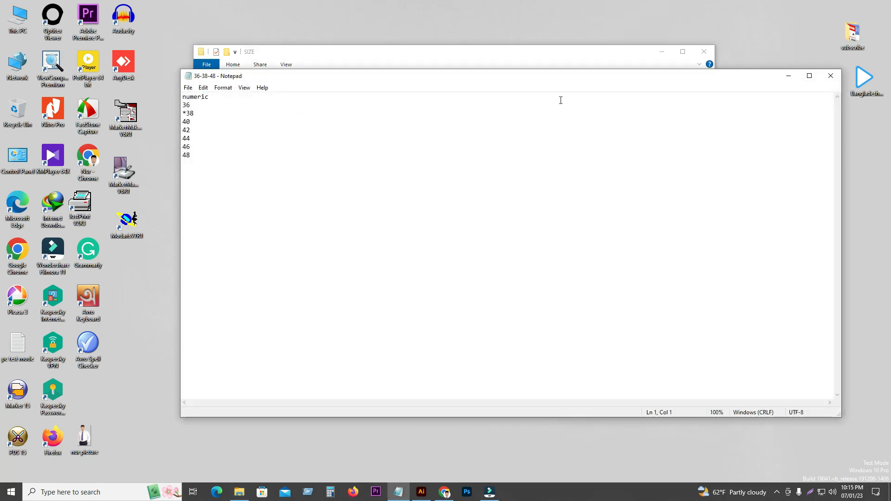
{"action": "left_click", "coordinate": [830, 76]}
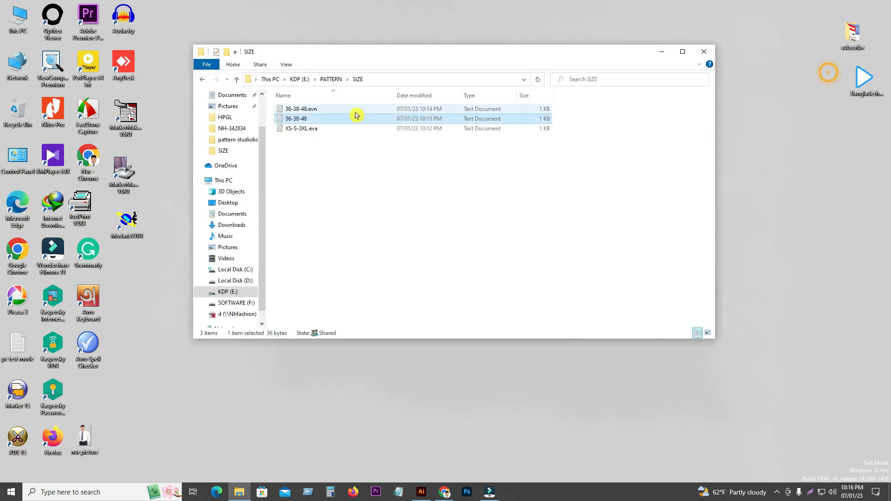
- Check the contents of 36-38-48.evn and XS-S-3XL.eva, close the files and the SIZE folder, and refresh the desktop
{"action": "double_click", "coordinate": [306, 109]}
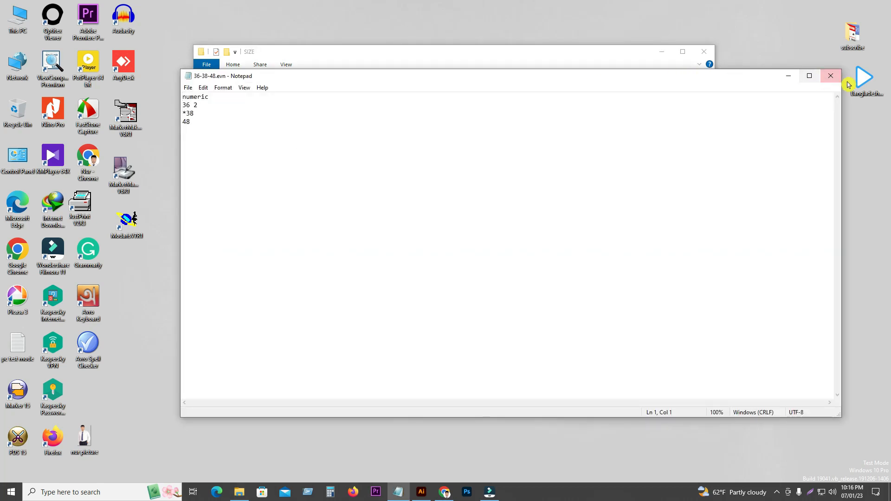
{"action": "left_click", "coordinate": [830, 75]}
{"action": "double_click", "coordinate": [301, 129]}
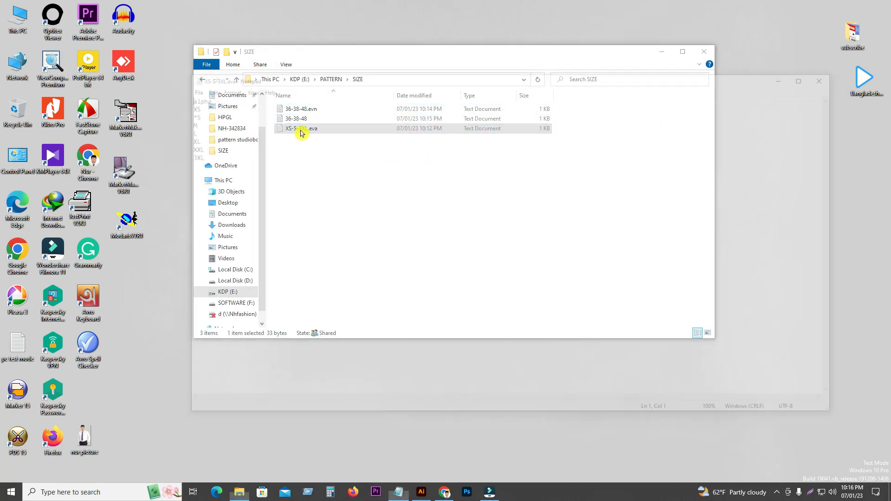
{"action": "left_click", "coordinate": [828, 78]}
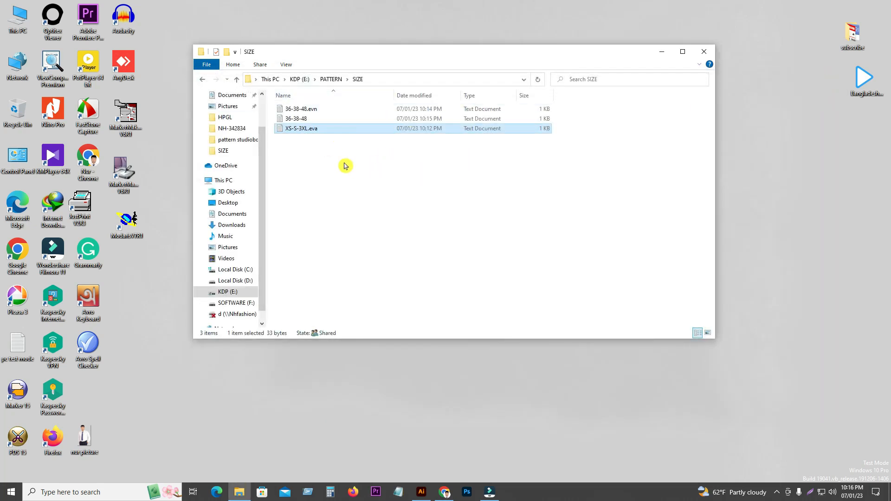
{"action": "left_click", "coordinate": [706, 55]}
{"action": "right_click", "coordinate": [344, 86]}
{"action": "left_click", "coordinate": [361, 113]}
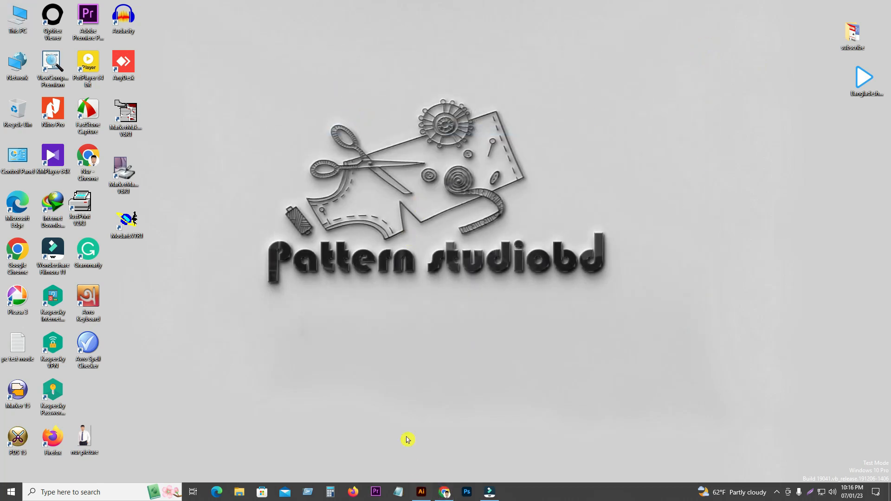
- Open the Excel workbook SIZE BAISC FIVE POCKET LADIES PANT from the PATTERN\NH-342834 folder on drive E
{"action": "double_click", "coordinate": [12, 16]}
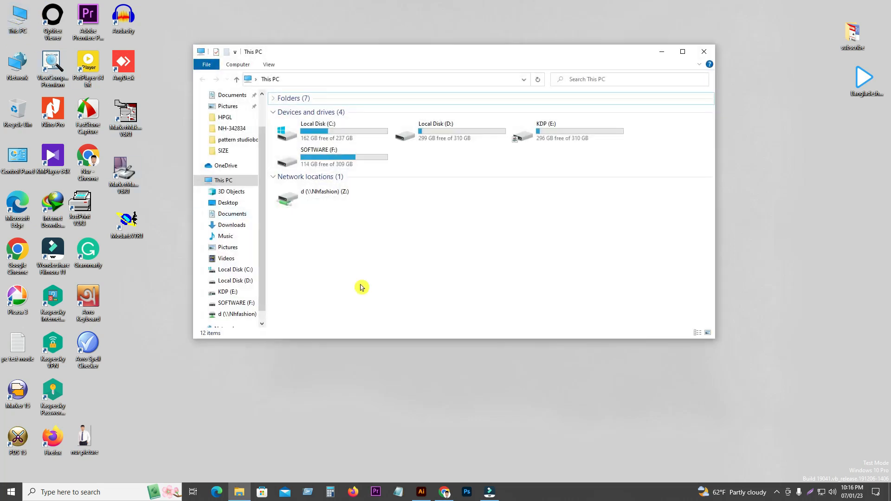
{"action": "double_click", "coordinate": [552, 138]}
{"action": "double_click", "coordinate": [294, 158]}
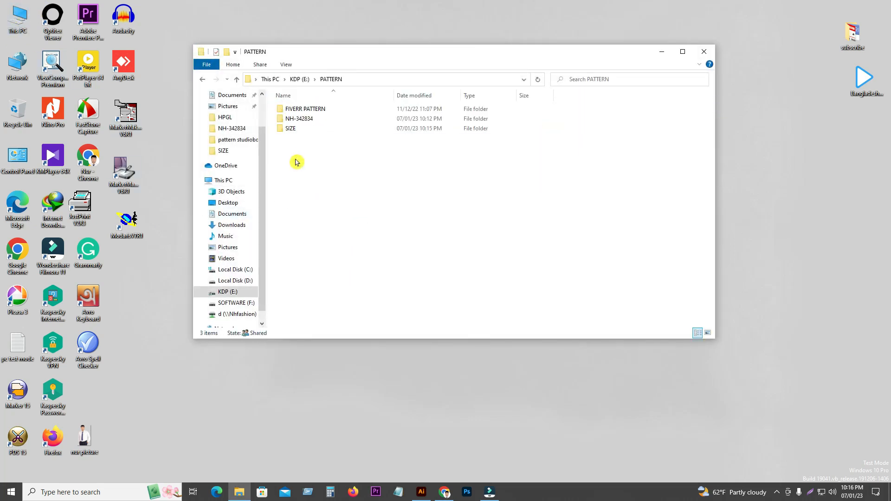
{"action": "double_click", "coordinate": [296, 119]}
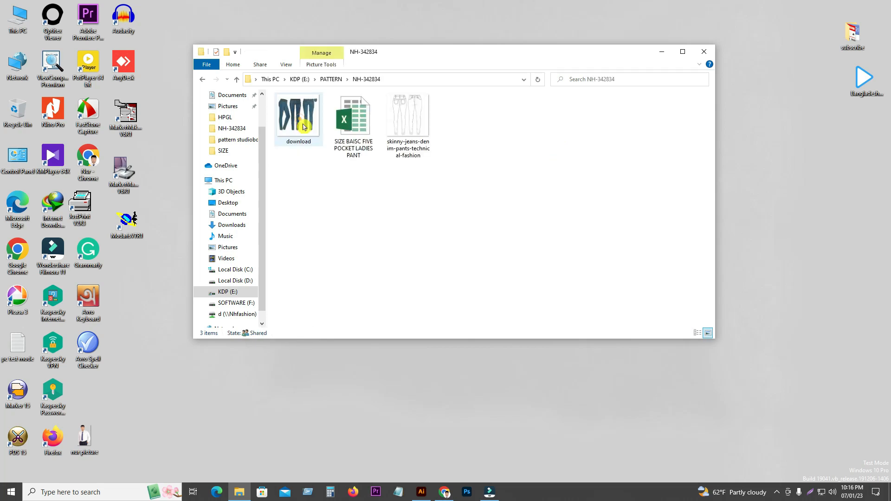
{"action": "double_click", "coordinate": [365, 129]}
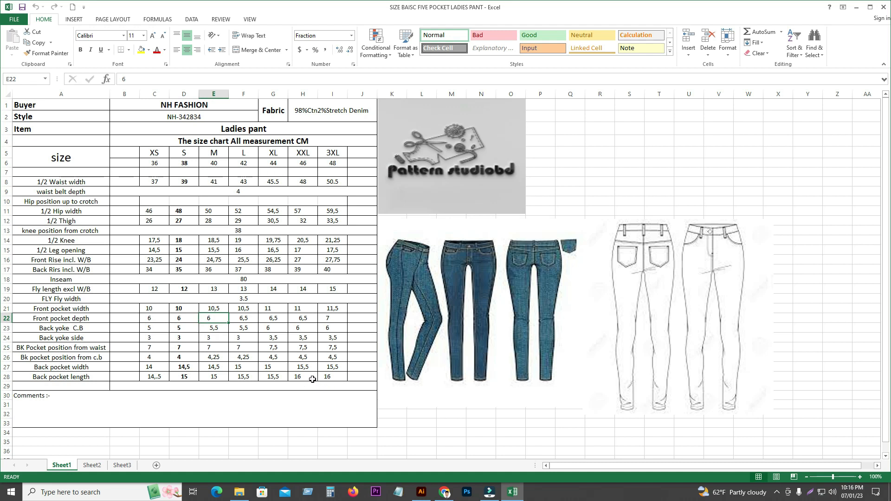
- Examine the ladies' pant size chart on Sheet1, including the comments area, size row, knee position and fly measurements
{"action": "left_click", "coordinate": [272, 396]}
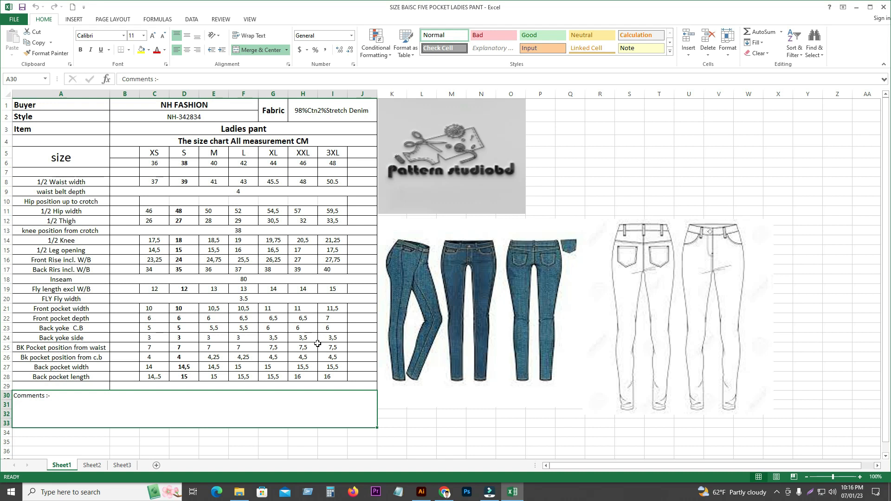
{"action": "left_click", "coordinate": [416, 428]}
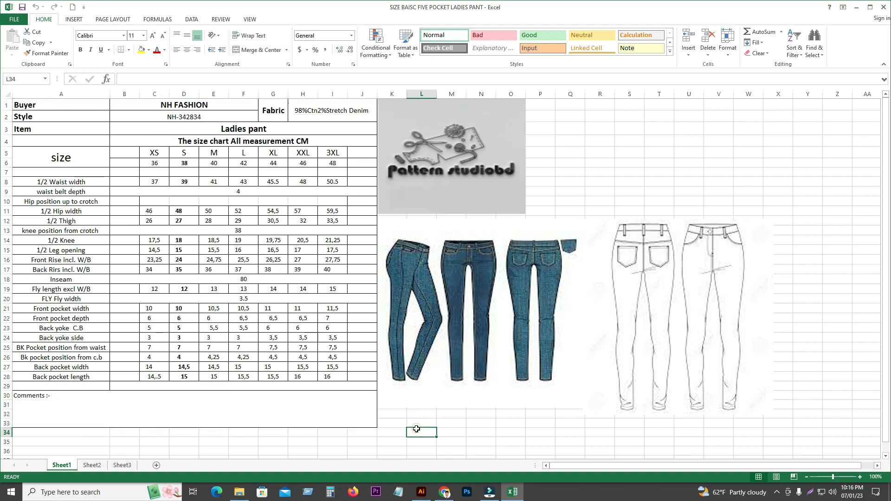
{"action": "left_click", "coordinate": [246, 299]}
{"action": "left_click", "coordinate": [399, 421]}
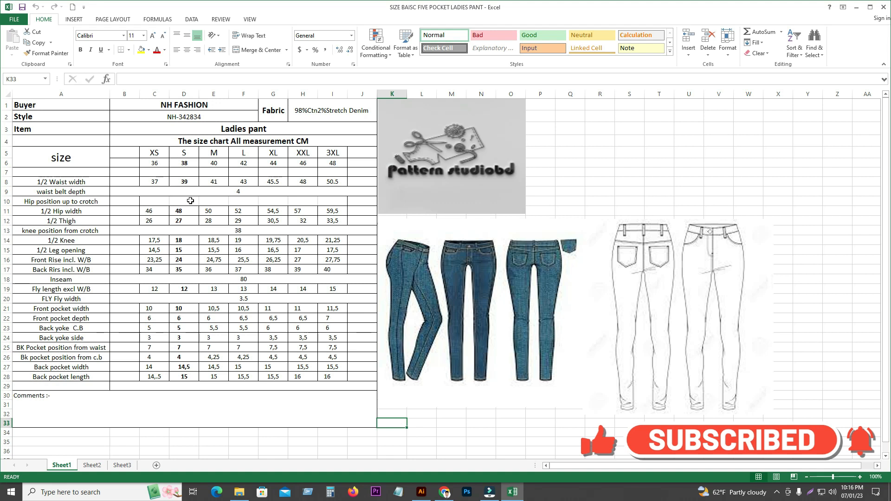
{"action": "left_click", "coordinate": [360, 164]}
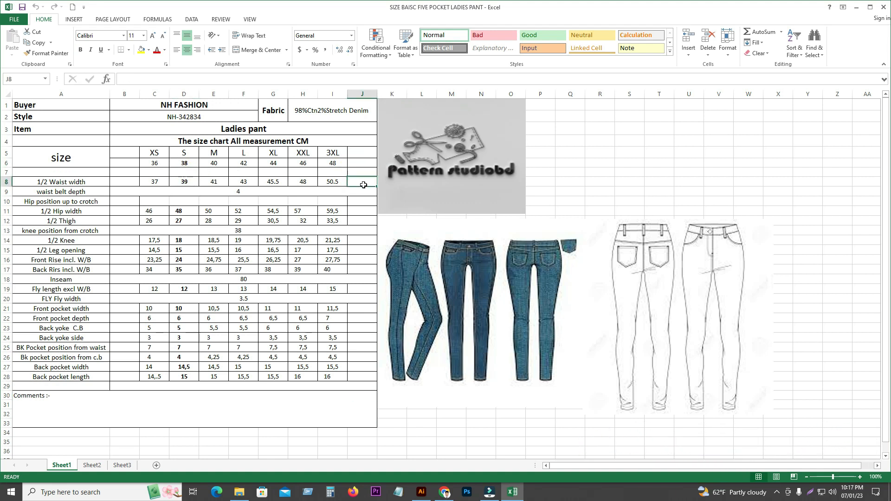
{"action": "left_click", "coordinate": [160, 163]}
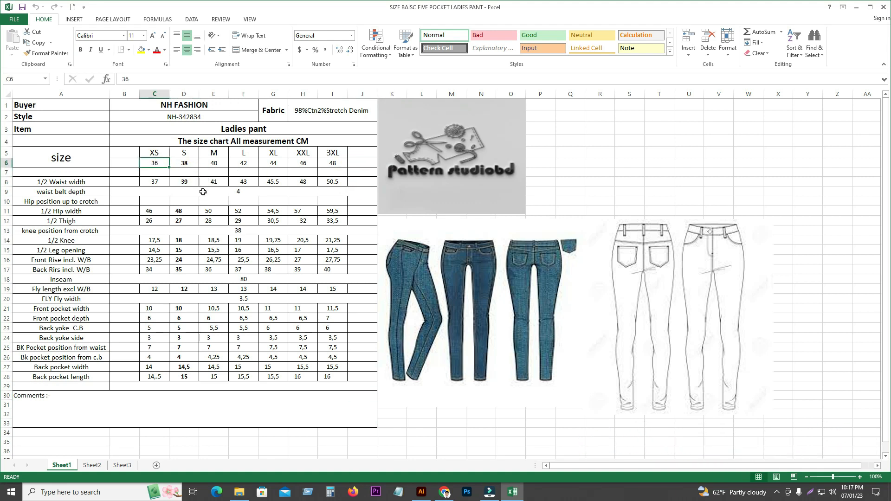
{"action": "left_click", "coordinate": [198, 187]}
{"action": "left_click", "coordinate": [233, 229]}
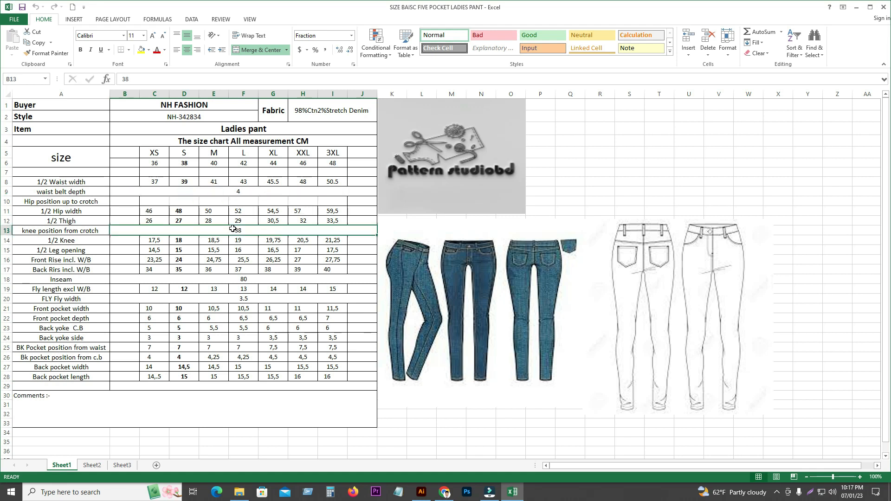
{"action": "left_click", "coordinate": [272, 289]}
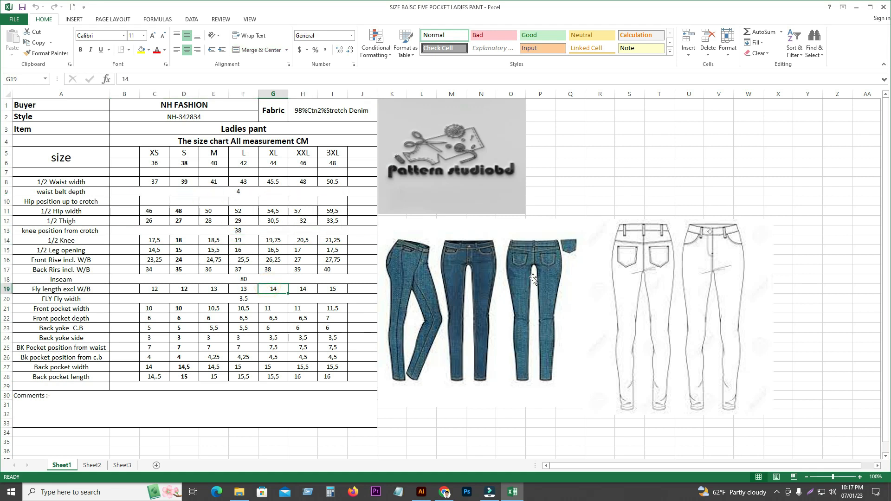